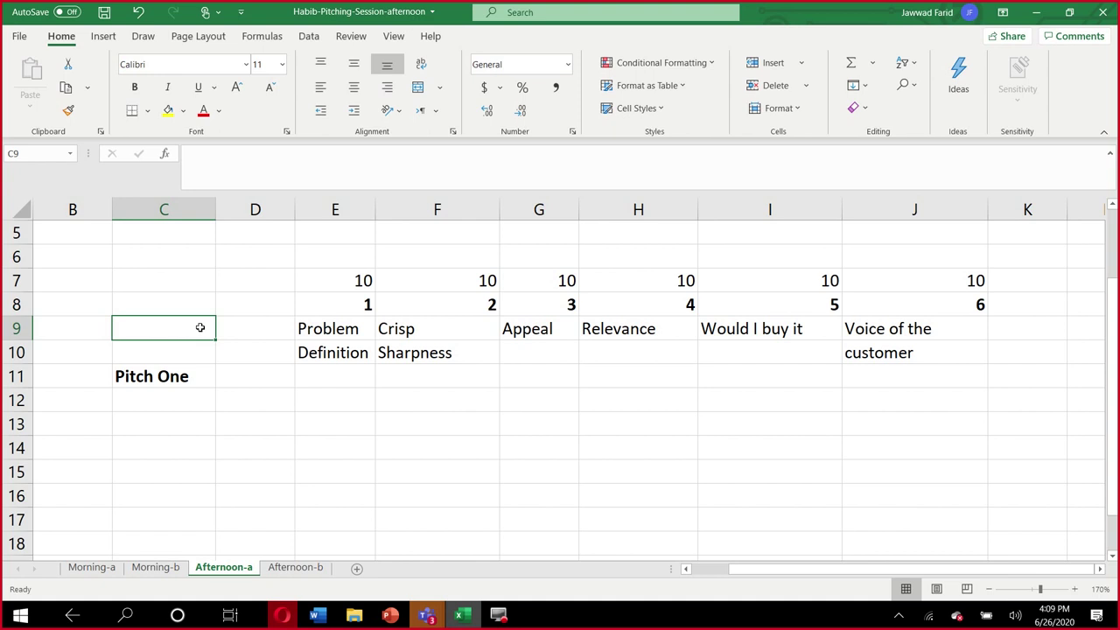
- Bold the maximum scores above all six criteria in row 7, cells E7 to J7
key(Up)
key(Right)
key(Right)
key(Up)
key(shift+Right)
key(shift+Right)
key(shift+Right)
key(shift+Right)
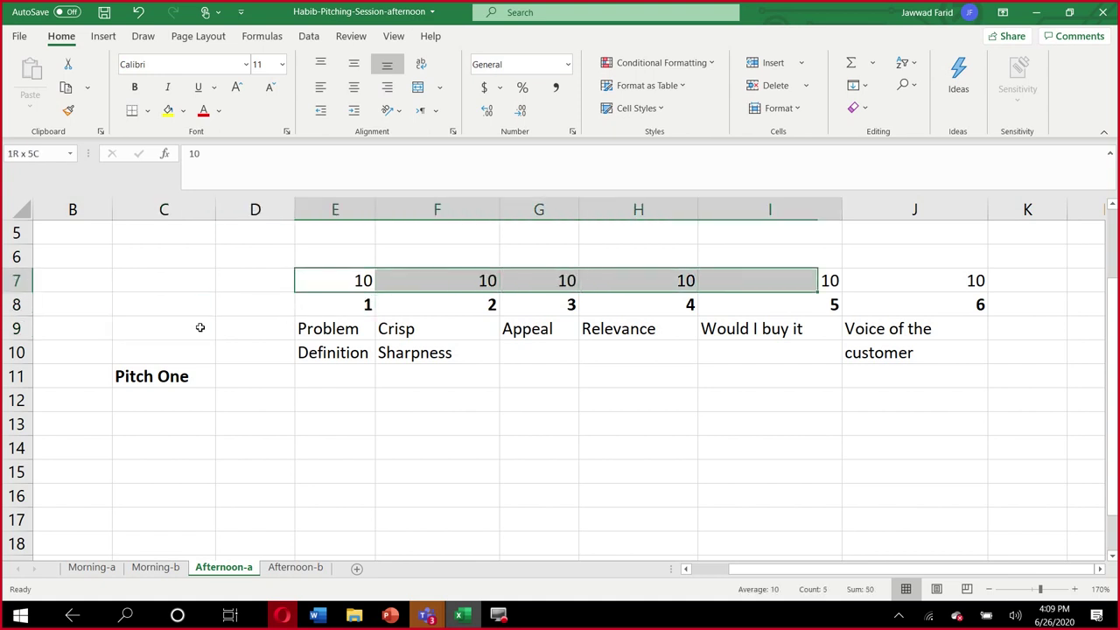
key(shift+Right)
key(shift+Right)
key(shift+Left)
key(shift+Left)
key(shift+Right)
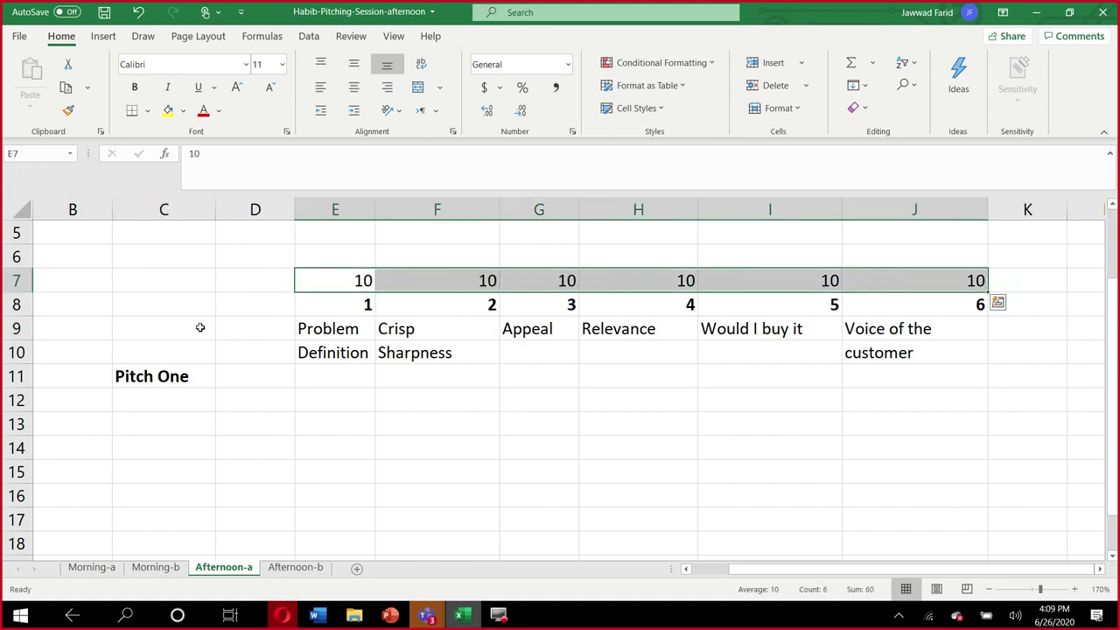
key(ctrl+b)
- Go through the criteria headings in rows 9 and 10, from Problem Definition to Voice of the customer
key(Down)
key(Down)
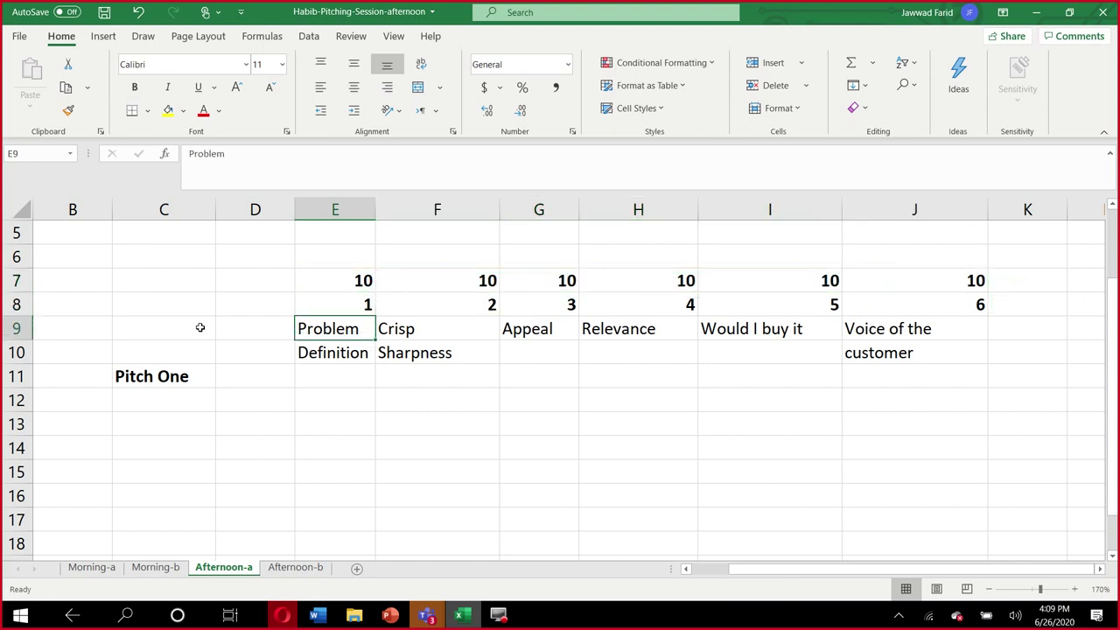
key(Down)
key(Up)
key(Right)
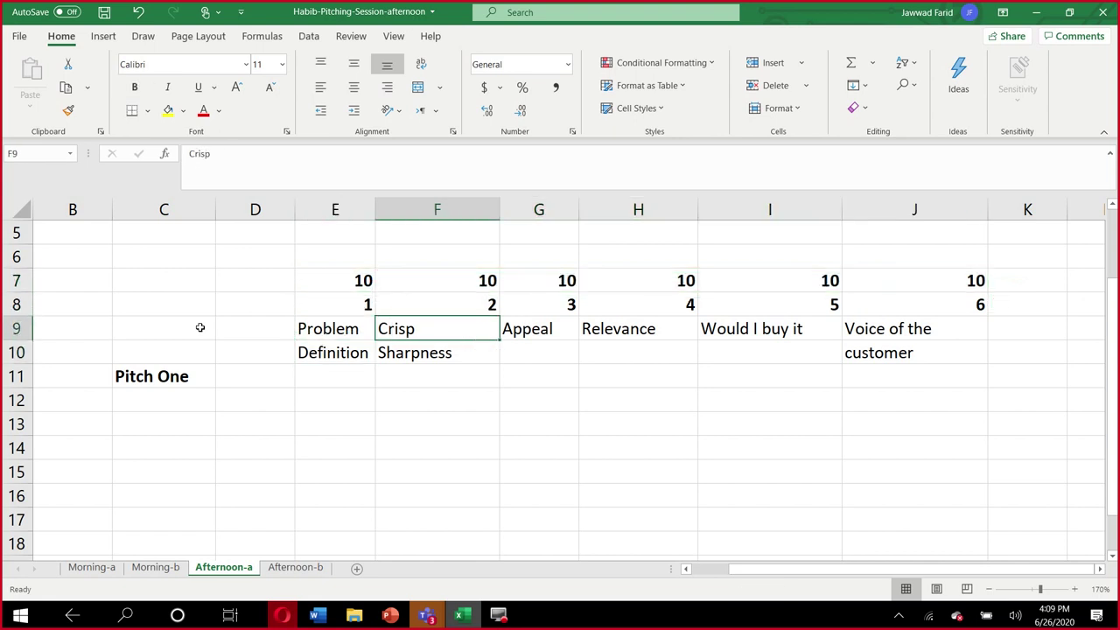
key(Down)
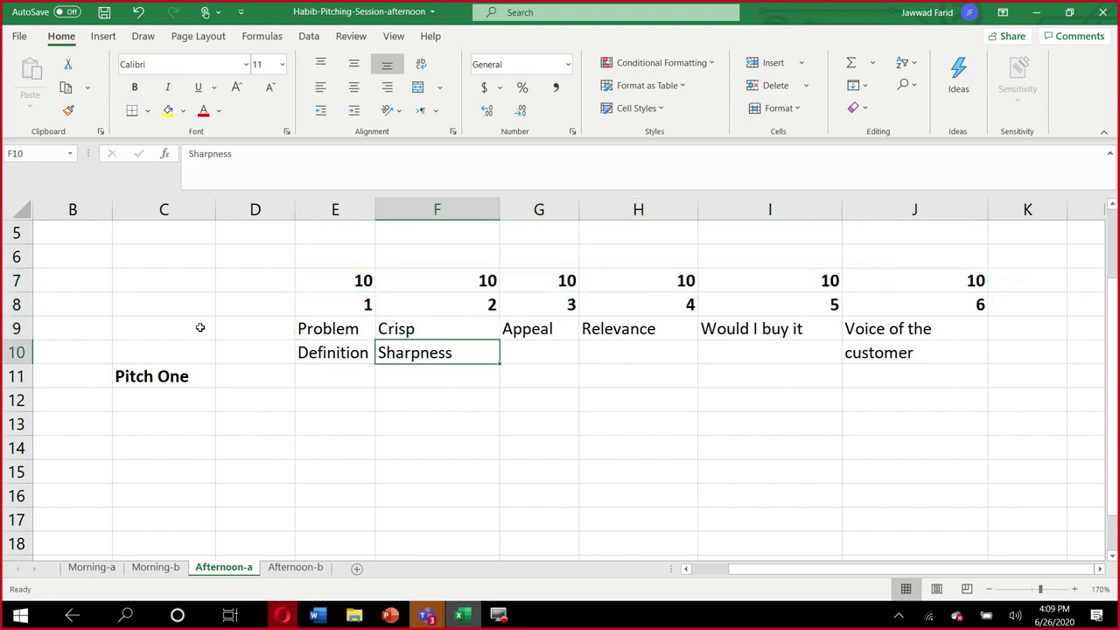
key(Up)
key(Right)
key(Right)
key(Right)
key(Right)
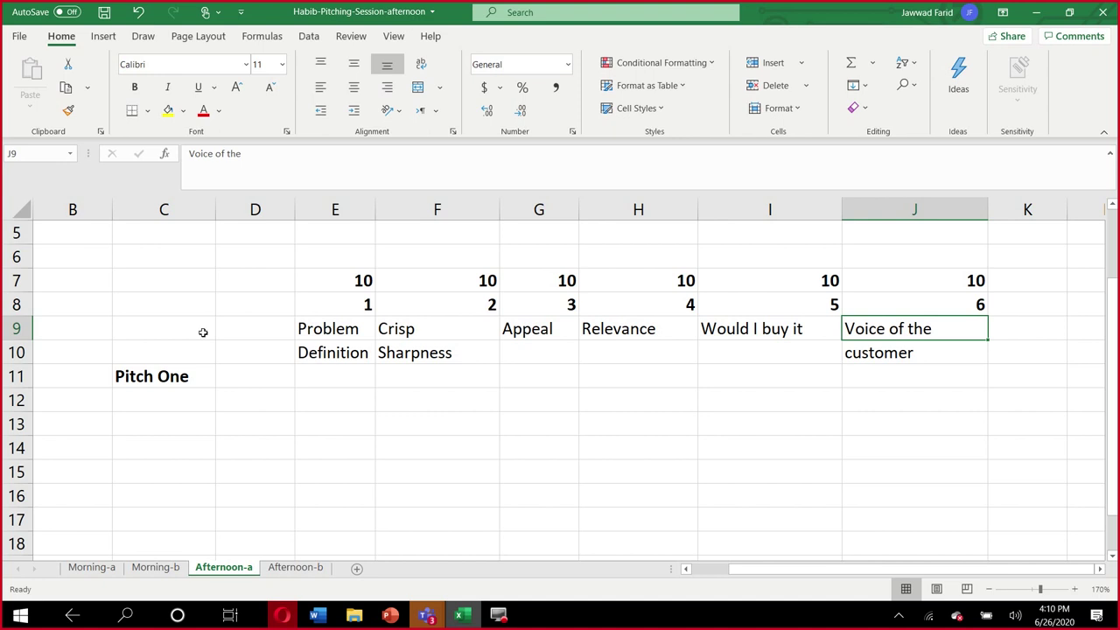
- Insert a blank row between the criteria headings and the Pitch One row
click(25, 377)
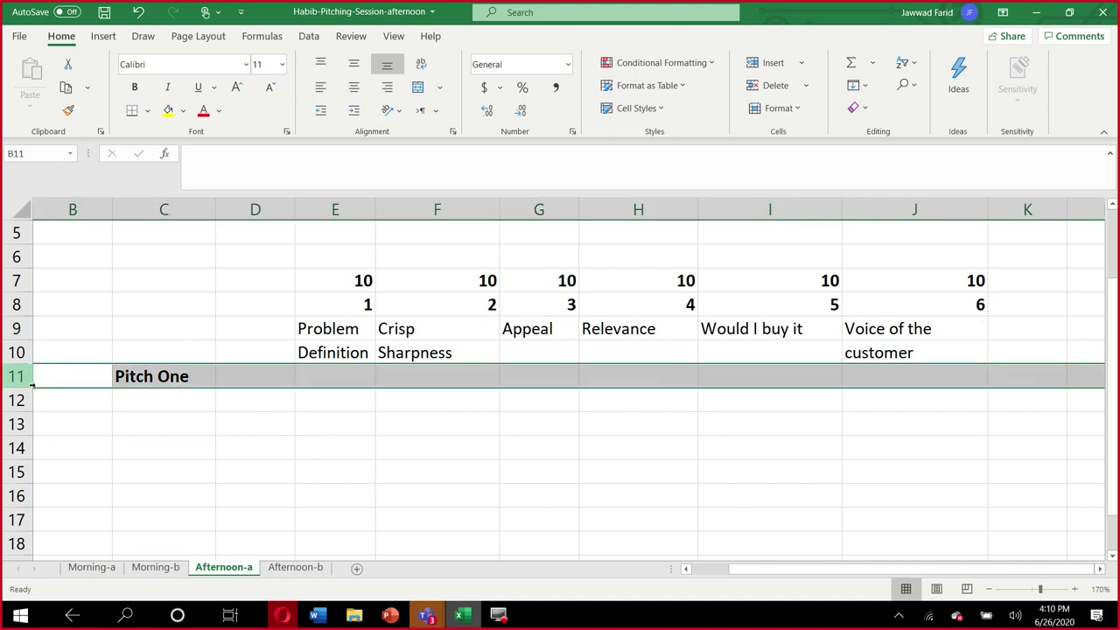
right_click(24, 377)
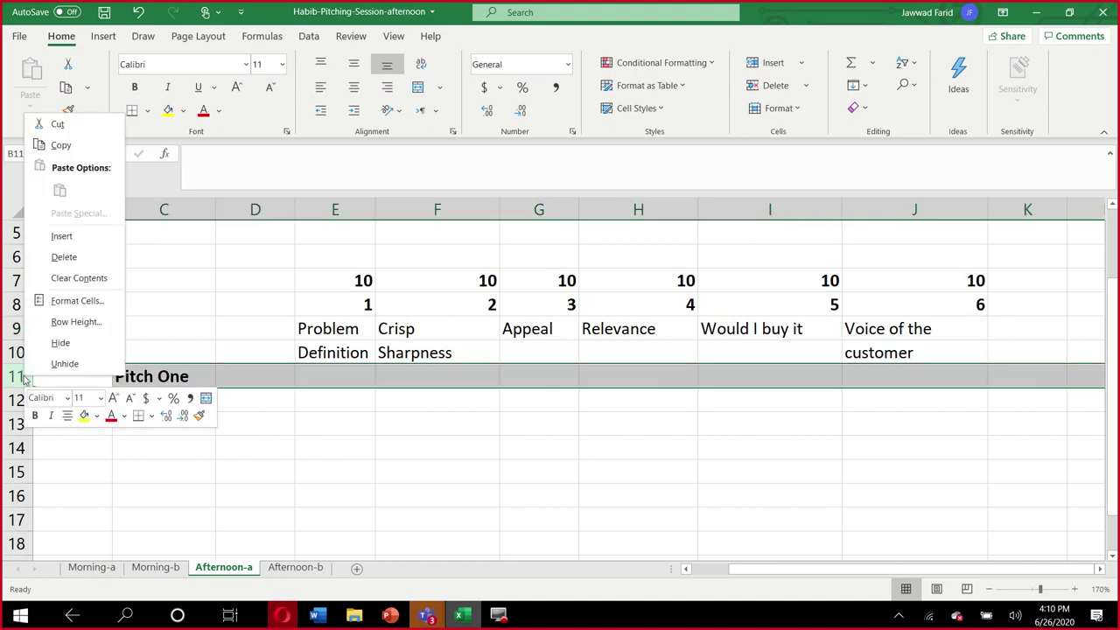
click(68, 240)
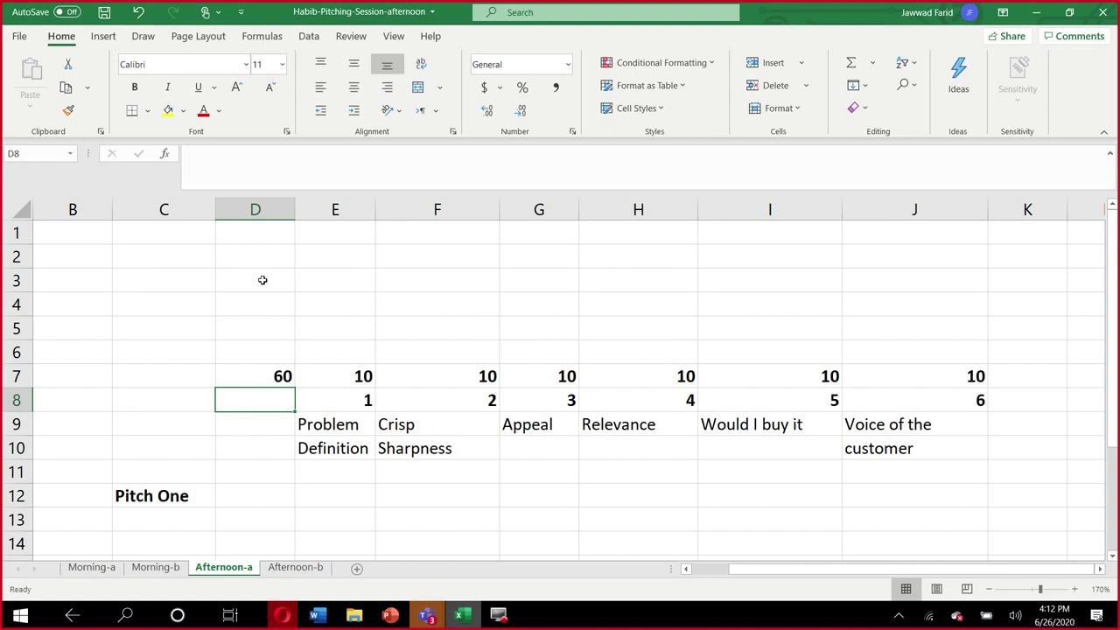
- Enter a score of 0 for Pitch One in cell D12 and make it bold
key(Down)
key(Down)
key(Down)
key(Down)
text(0)
key(Return)
key(Up)
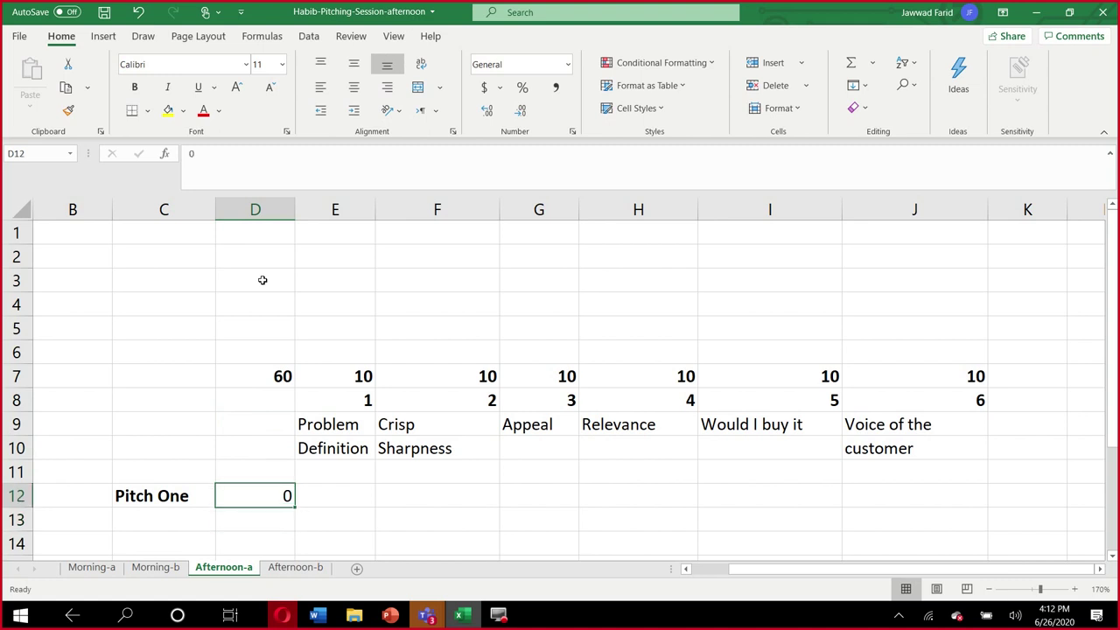
key(ctrl+b)
- Add the label "Pitch One - B" in cell C13 and make it bold
key(Left)
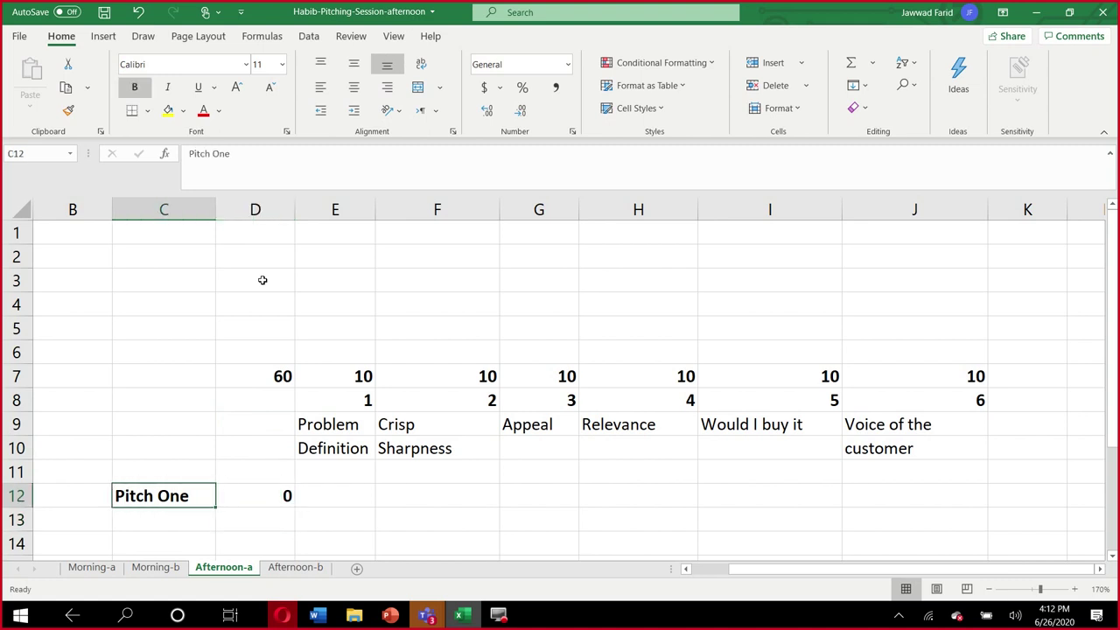
key(Down)
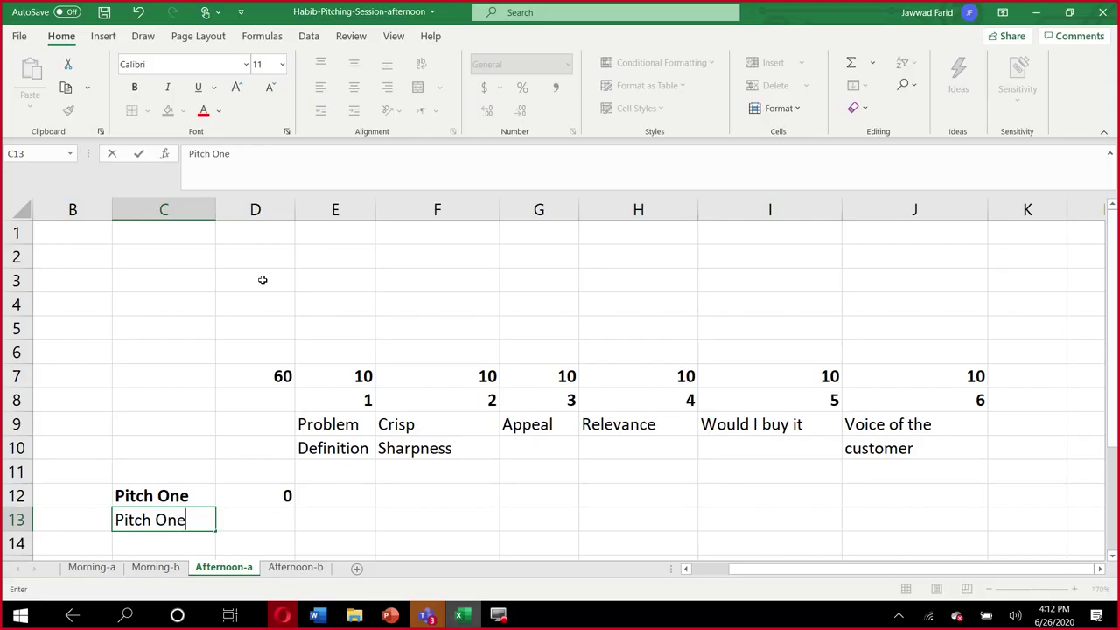
text(- B)
key(Return)
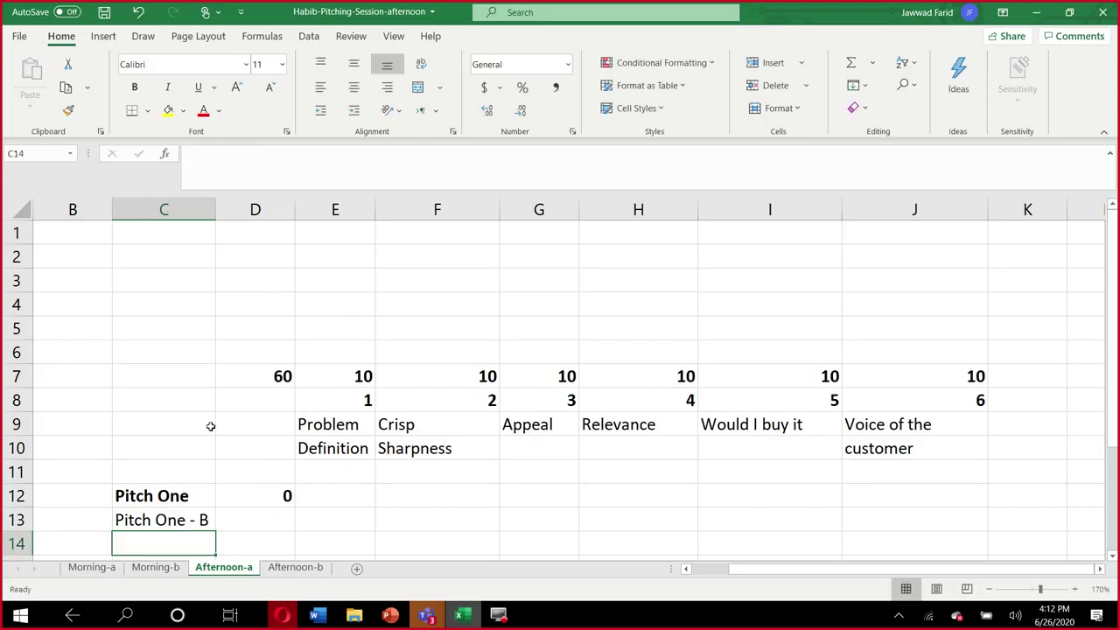
click(196, 520)
key(ctrl+b)
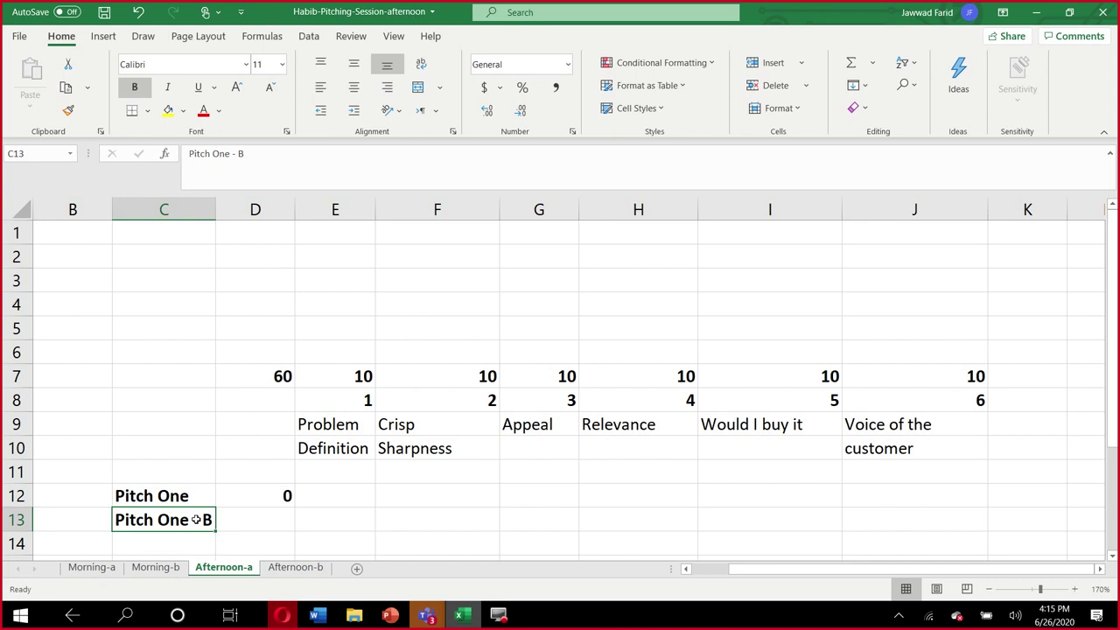
- Enter a score of 15 for Pitch One - B in cell D13
key(Down)
key(Up)
key(Right)
text(15)
key(Return)
key(Up)
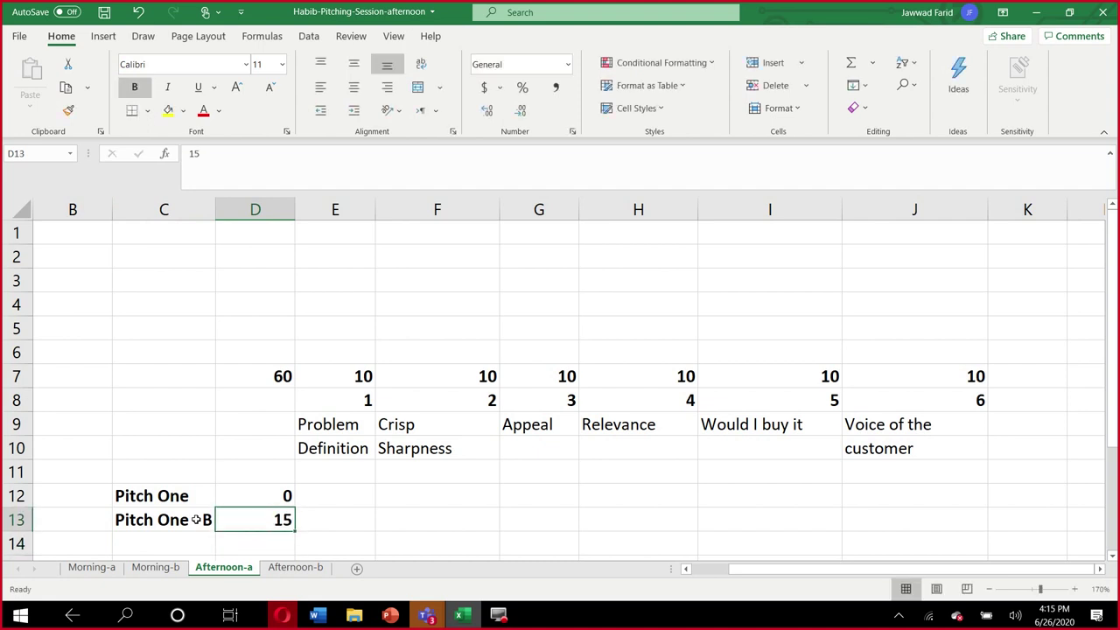
- Add the label "Pitch Two - C" in cell C14 and make it bold
key(Up)
key(Down)
key(Down)
key(Left)
text(Pitch)
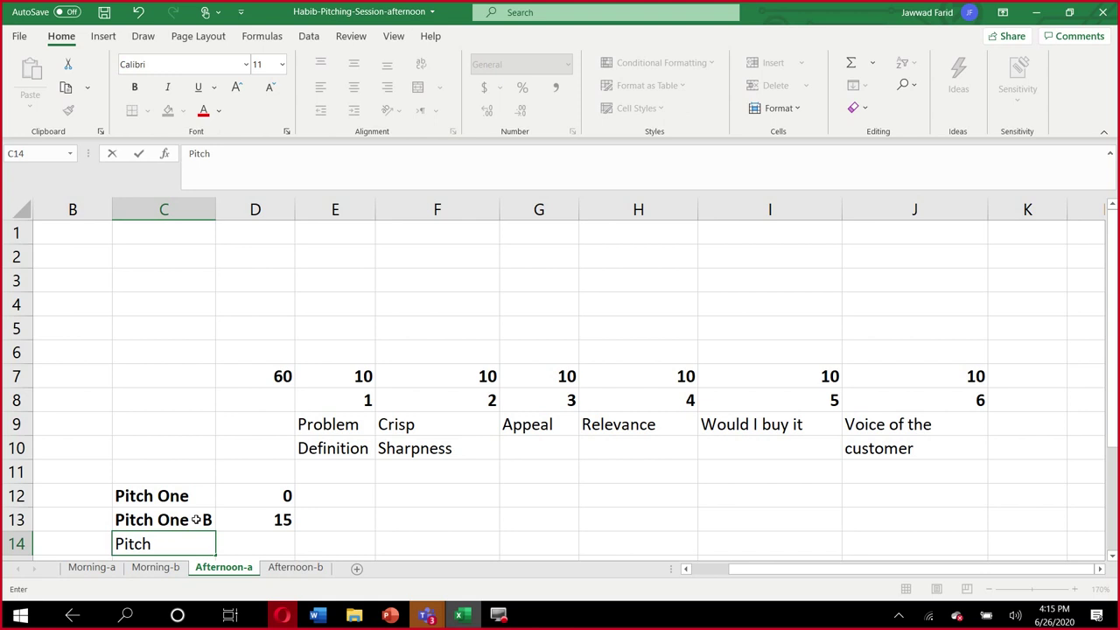
text( Two - C)
key(Return)
click(191, 521)
key(ctrl+b)
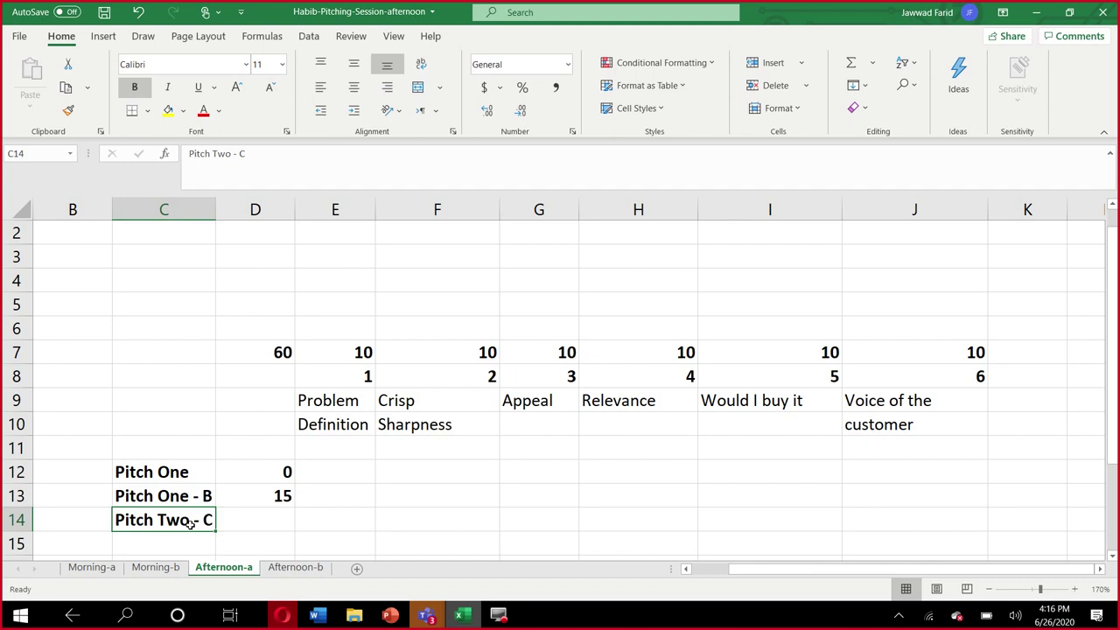
click(426, 616)
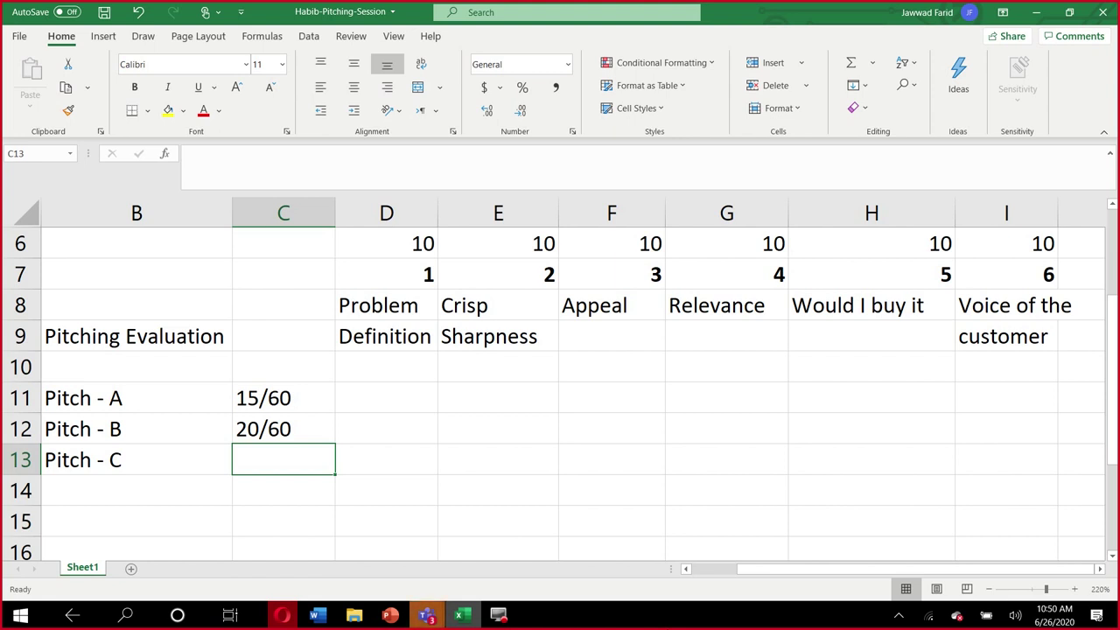
text(35)
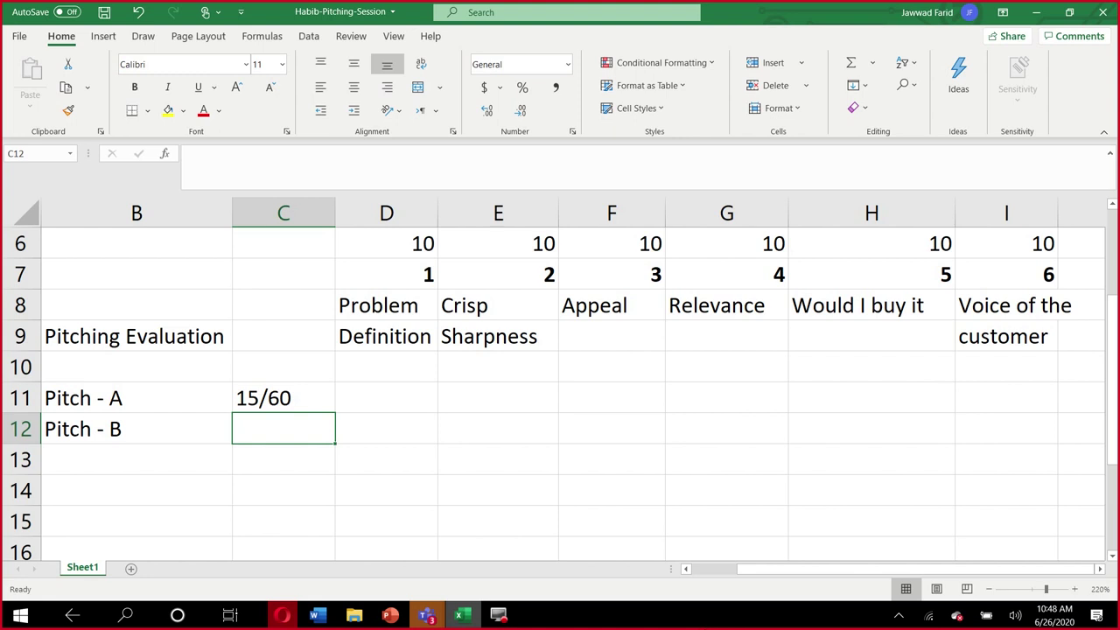
- Enter the score 20/60 for Pitch - B in cell C12 of the Habib-Pitching-Session workbook
text(20)
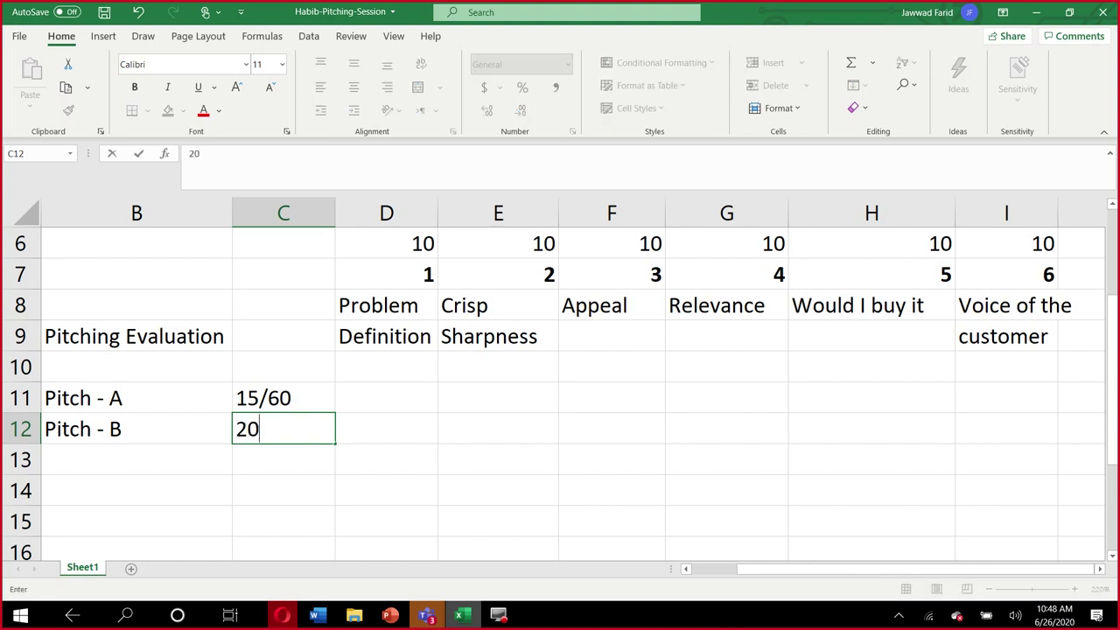
text(/60)
key(Return)
- Fill in row 13 with the label "Pitch - C" and the score "35 / 60"
text(B)
key(BackSpace)
text(Pitch )
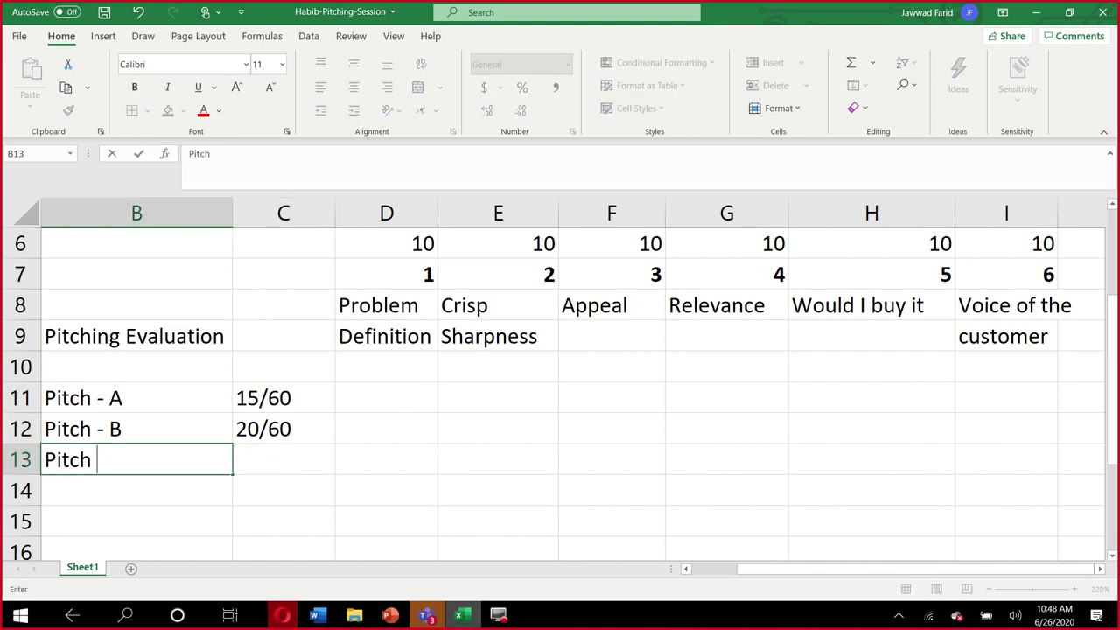
text(- C)
key(Tab)
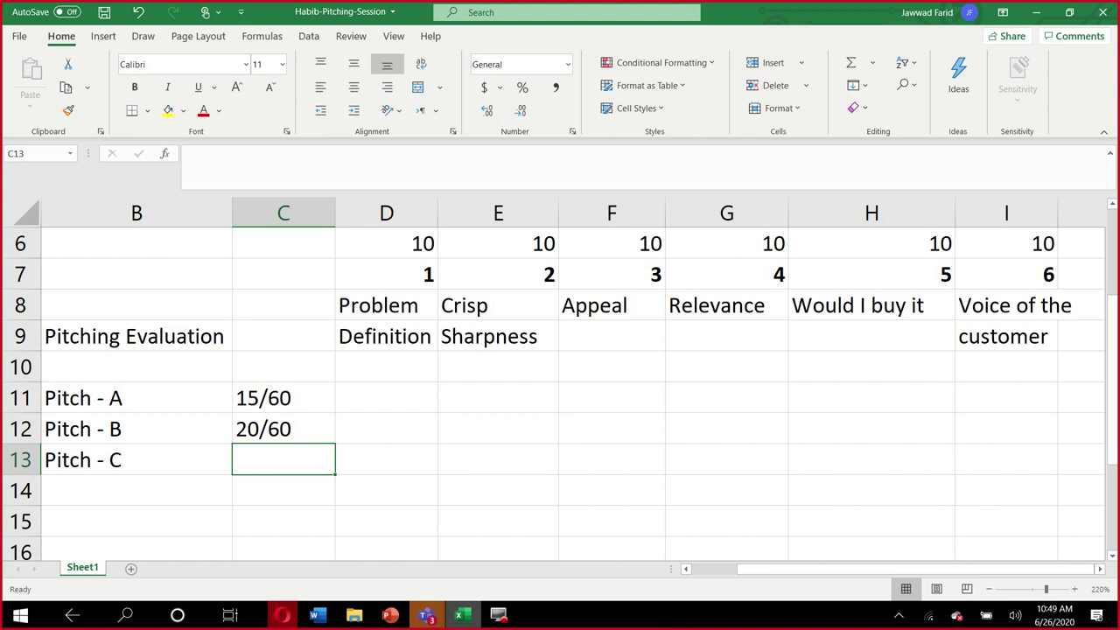
text(35 /)
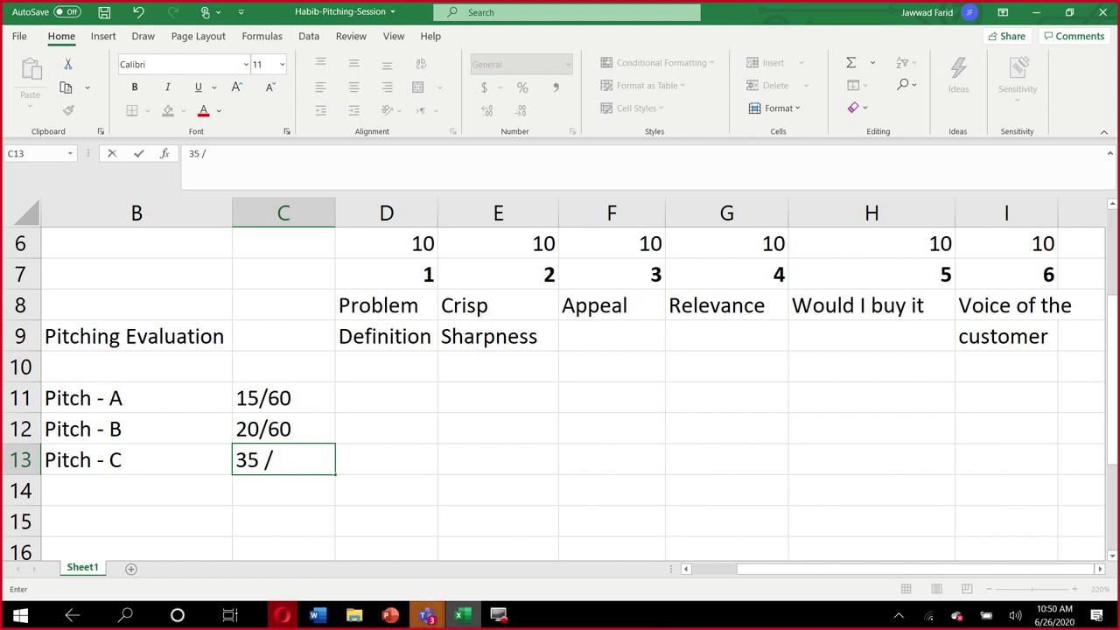
text(60)
key(Return)
- Add the label "Pitch - D" in cell B14 below Pitch - C
text(Pti)
key(BackSpace)
key(BackSpace)
text(it)
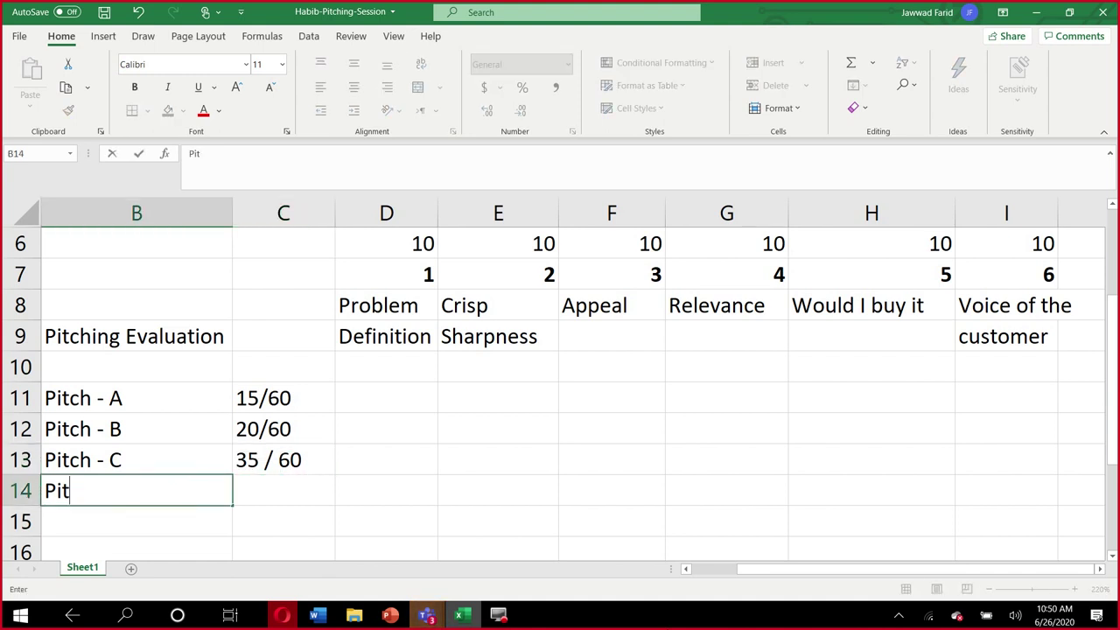
text(ch - D)
key(Return)
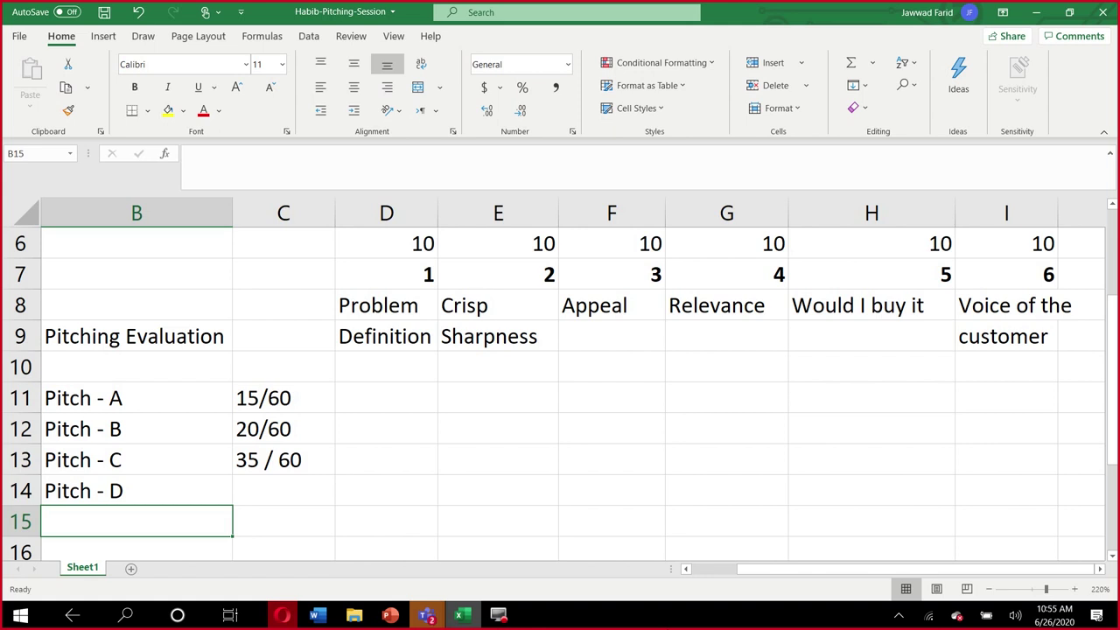
- Enter the score 34/60 for Pitch - D in cell C14 and add the label "Pitch - E" in B15
click(135, 491)
click(282, 491)
text(34/)
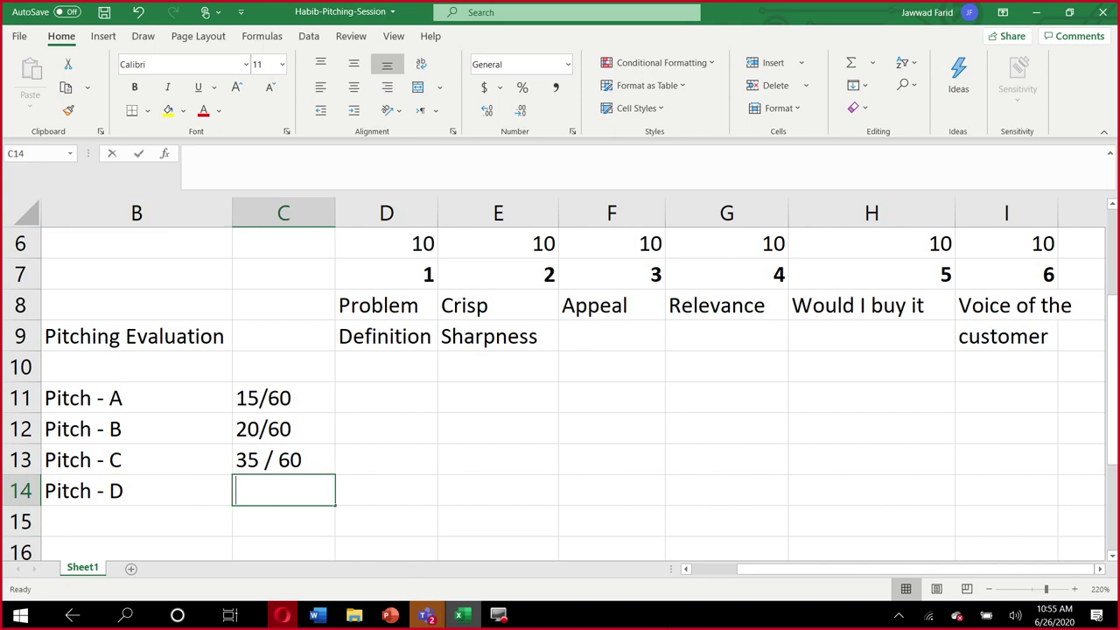
text(60)
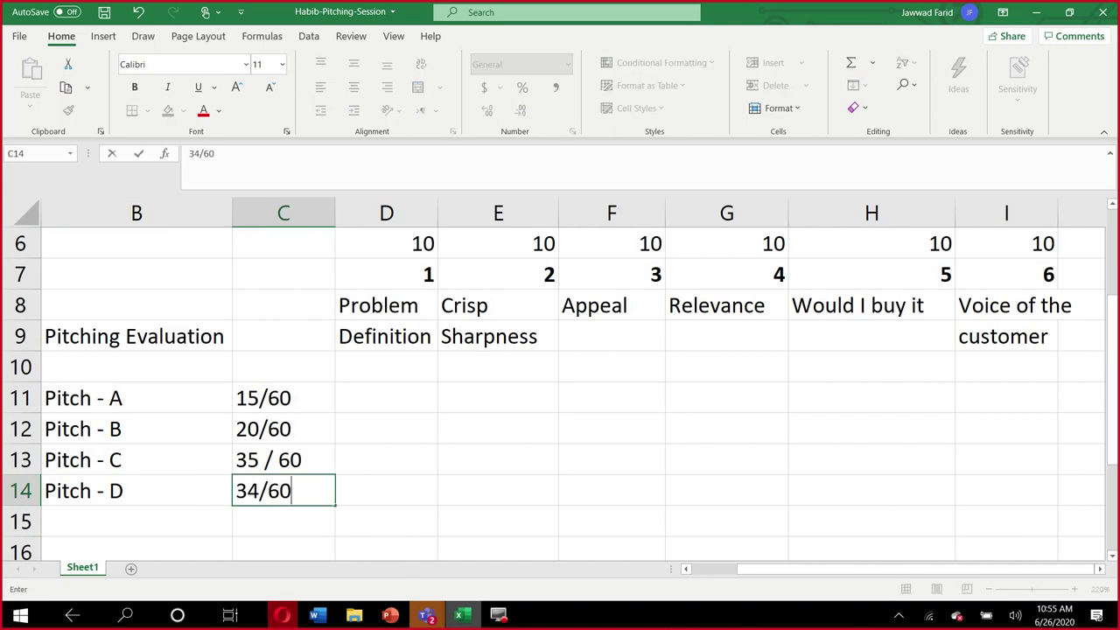
key(Return)
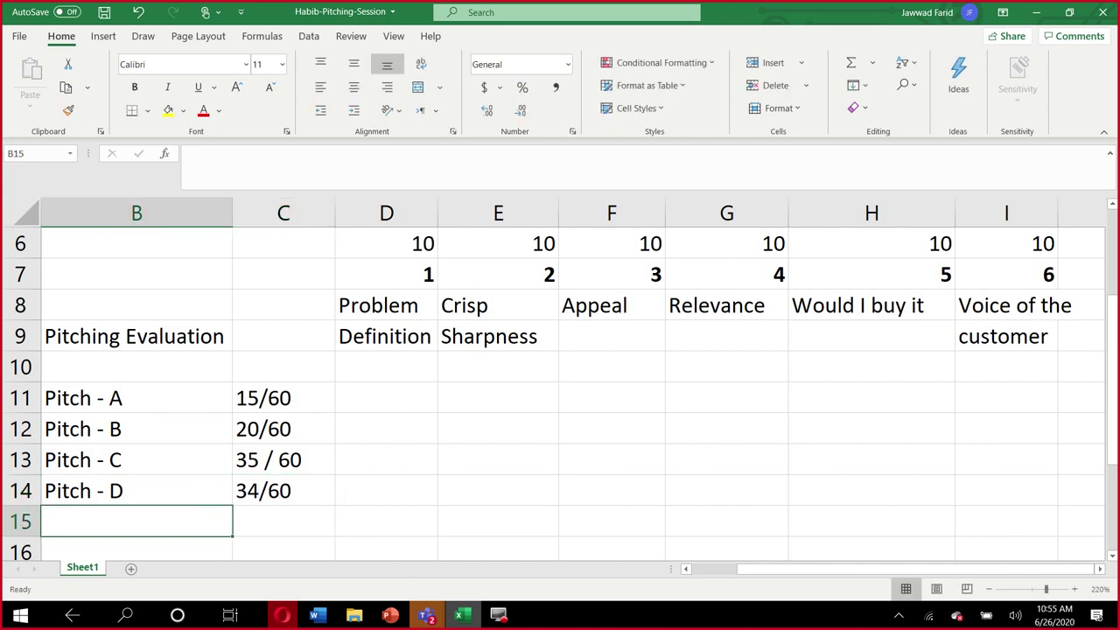
text(Pitch - E)
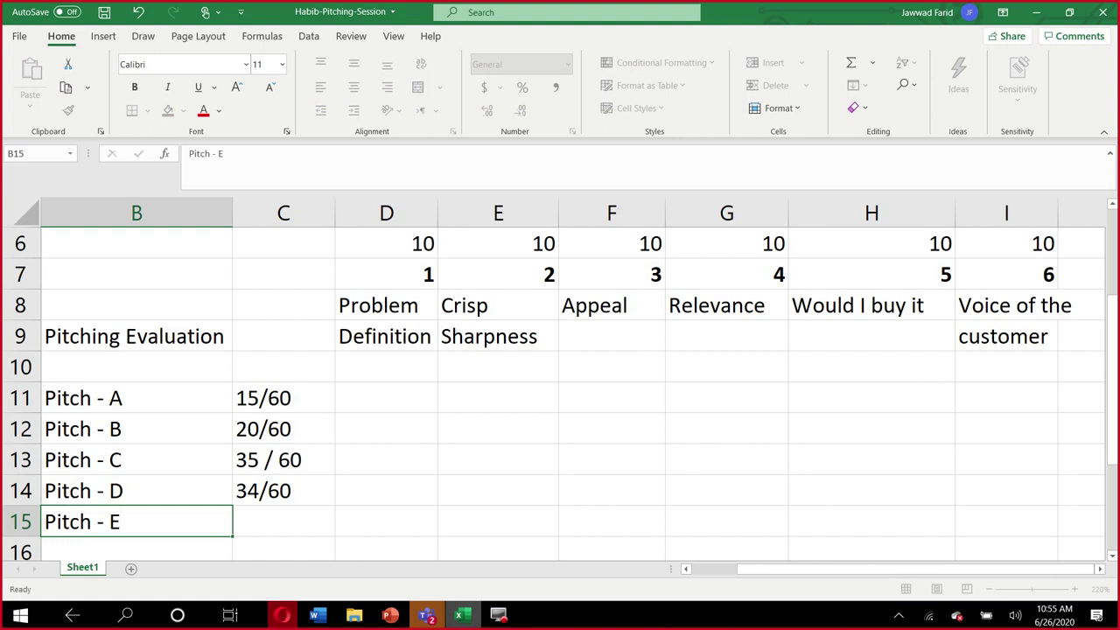
key(Return)
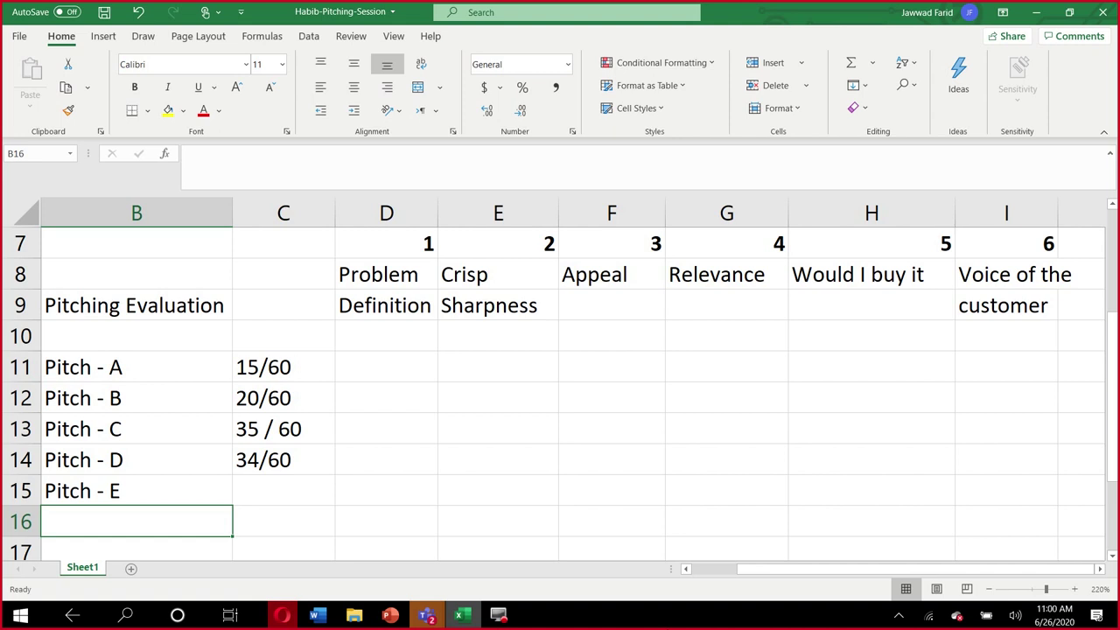
- Append "- redo" to the Pitch - E label in cell B15, so it reads "Pitch - E - redo"
key(Down)
key(Up)
key(Up)
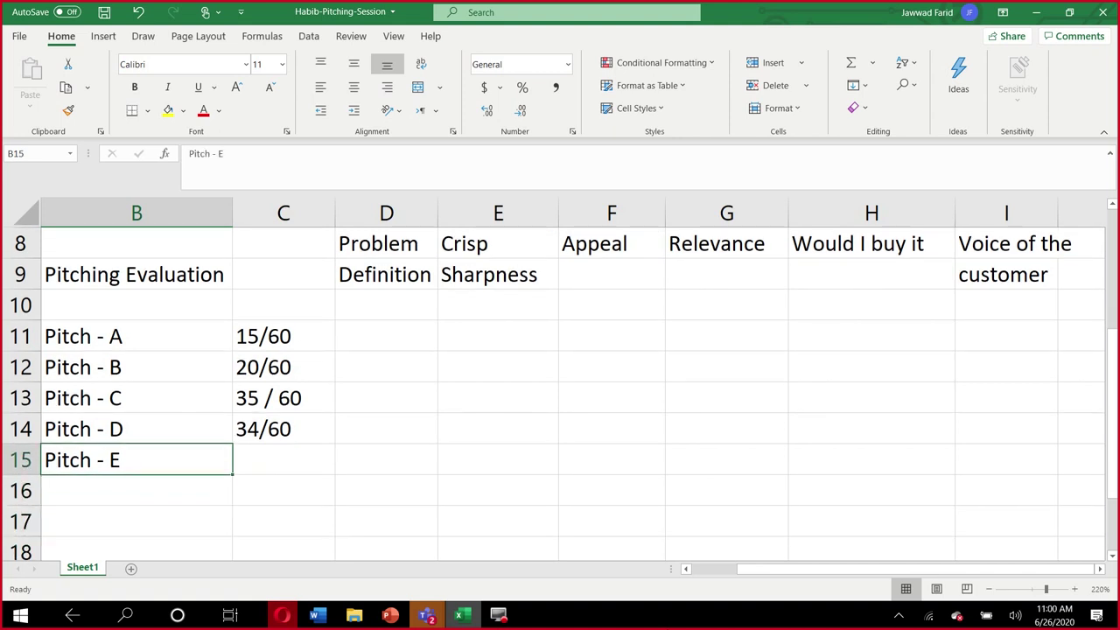
key(Down)
key(Up)
click(257, 160)
text(- redo)
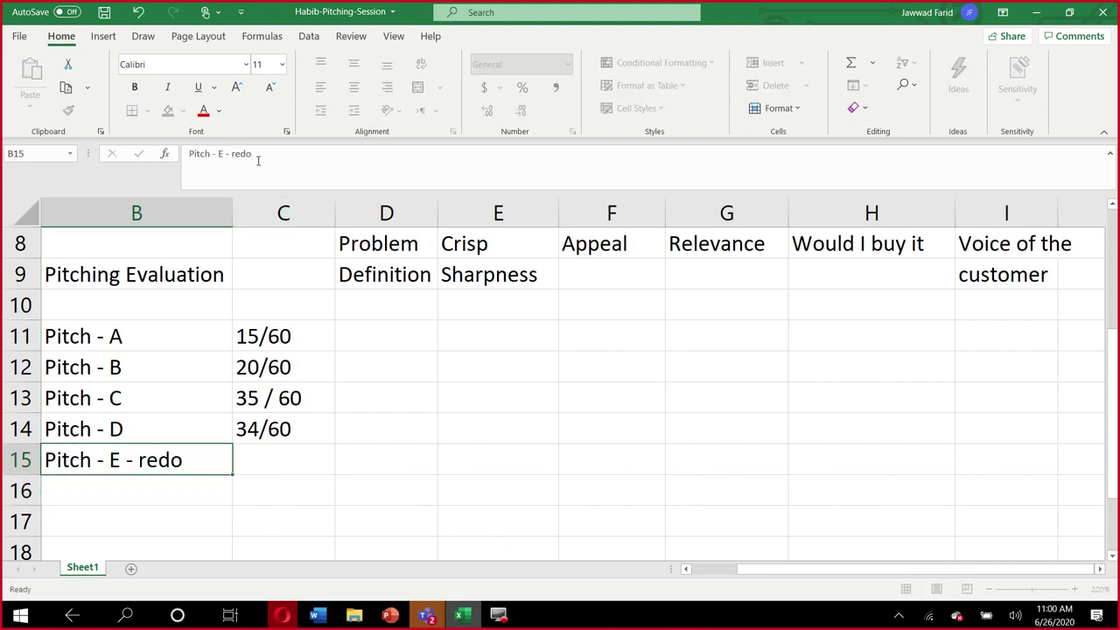
key(Return)
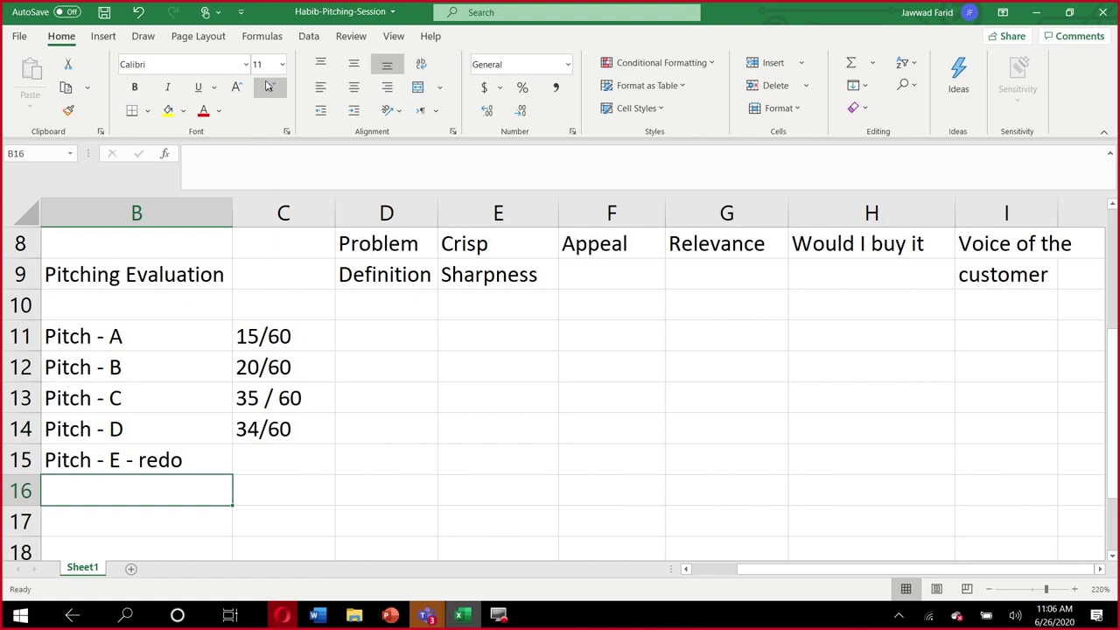
- Widen column D and enter the note "Models in the real world" in D15, beside Pitch - E - redo
double_click(438, 213)
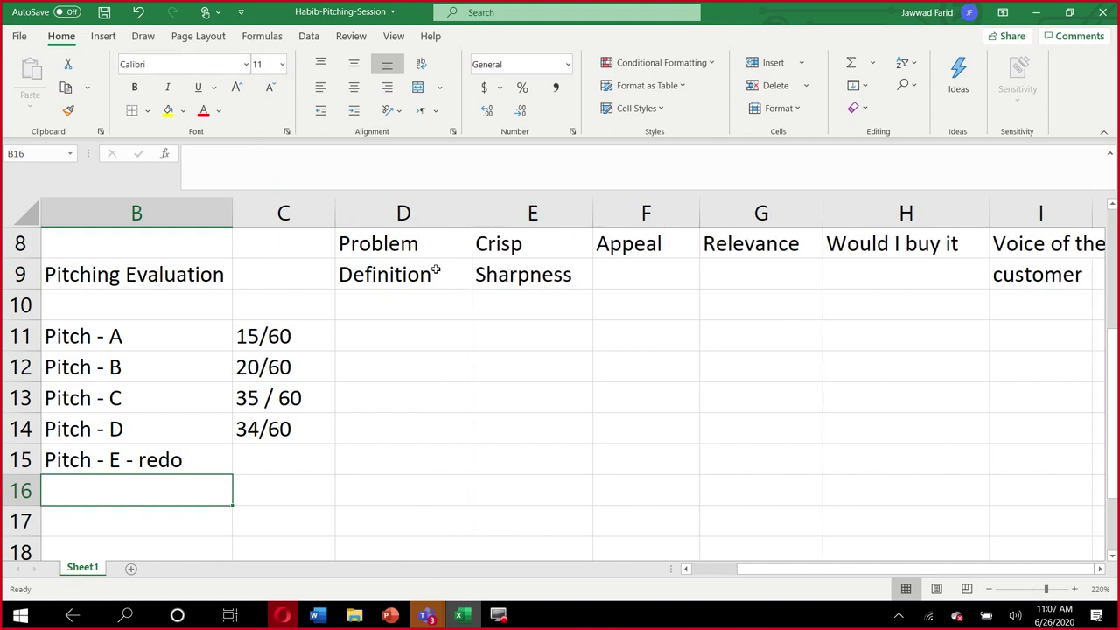
click(433, 459)
text(Moel)
key(BackSpace)
key(BackSpace)
text(dle in)
key(BackSpace)
key(BackSpace)
key(BackSpace)
key(BackSpace)
key(BackSpace)
text(el)
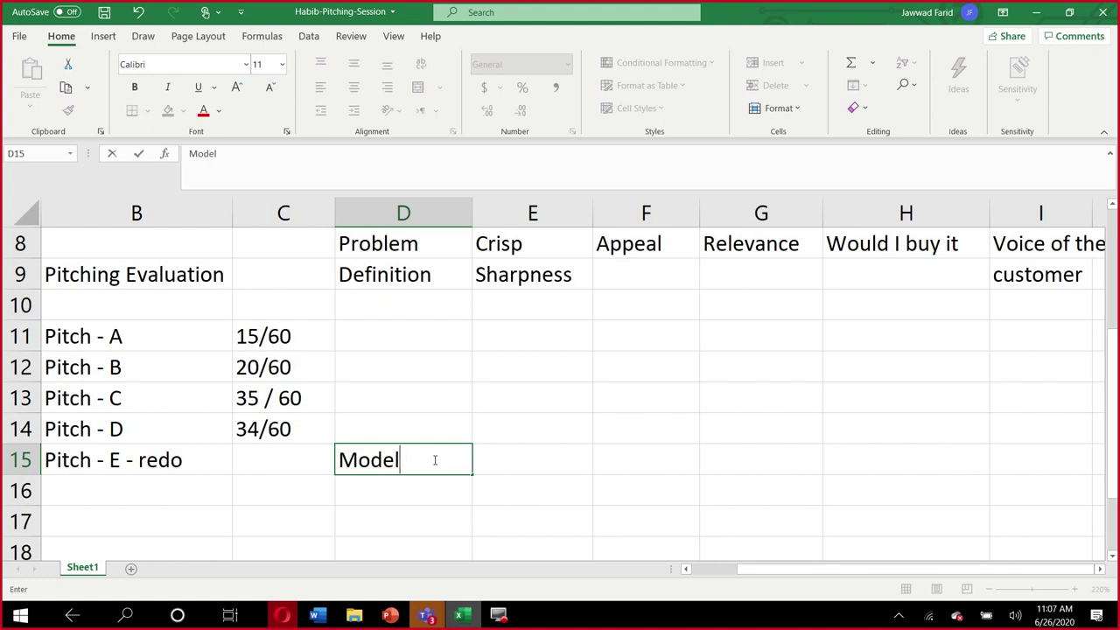
text(s in the real world)
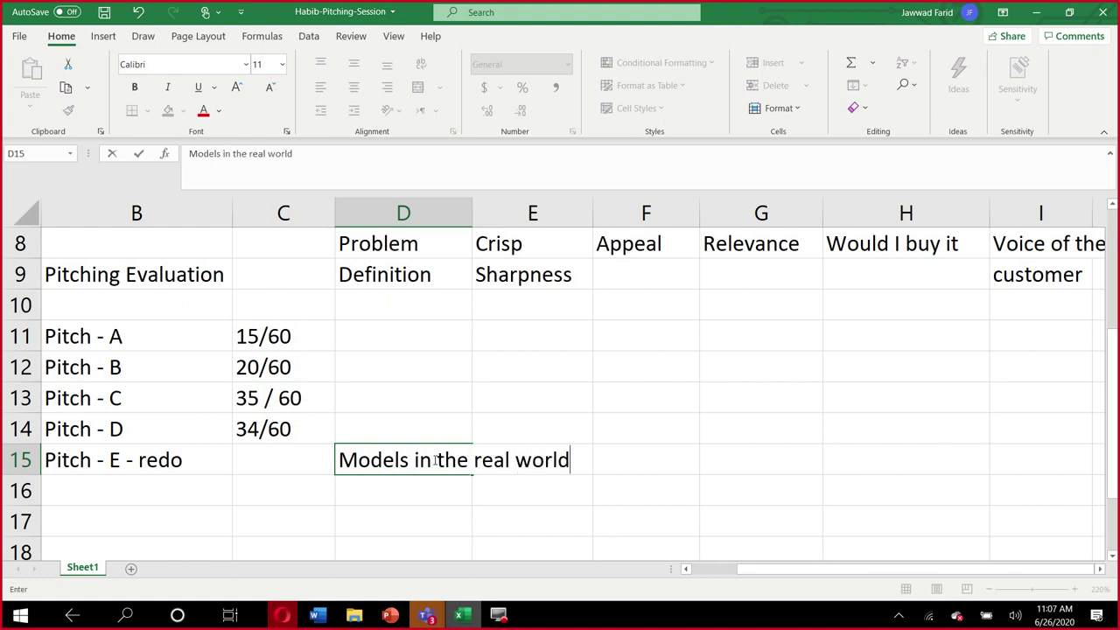
key(Return)
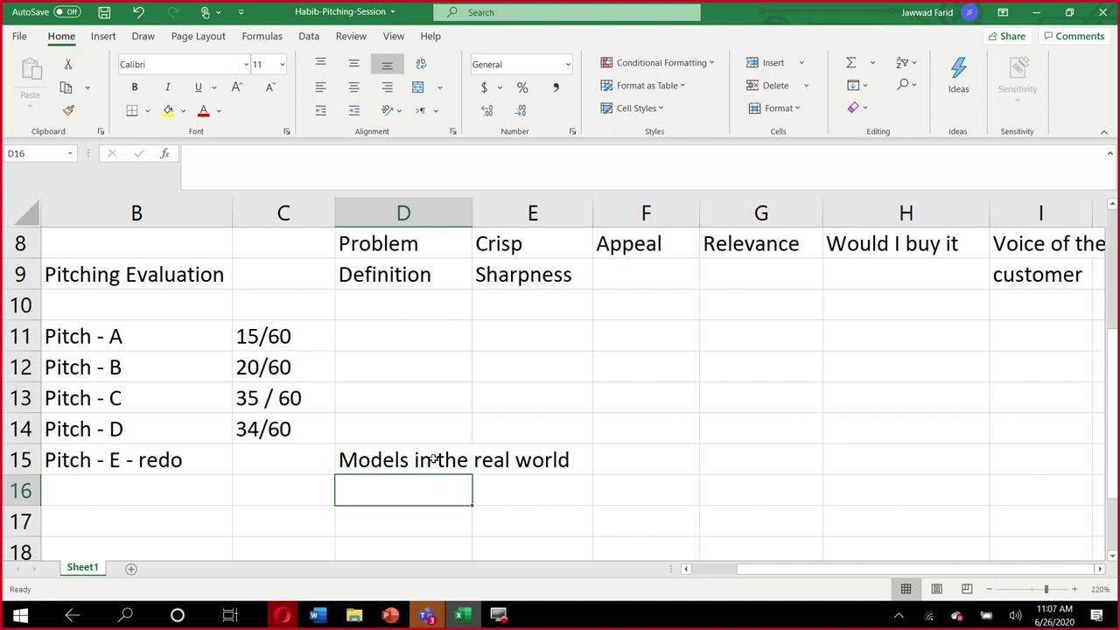
- Add the notes "Greek symbols" in D16 and "Equations" in D17
text(Greek sy)
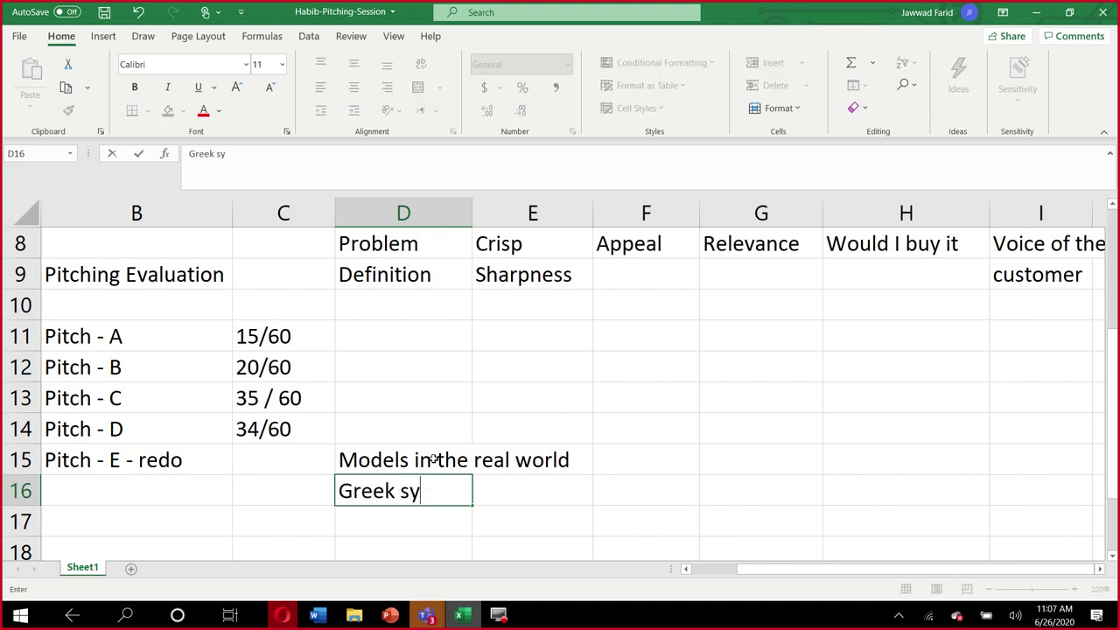
text(mbols)
key(Return)
text(Equations)
key(Return)
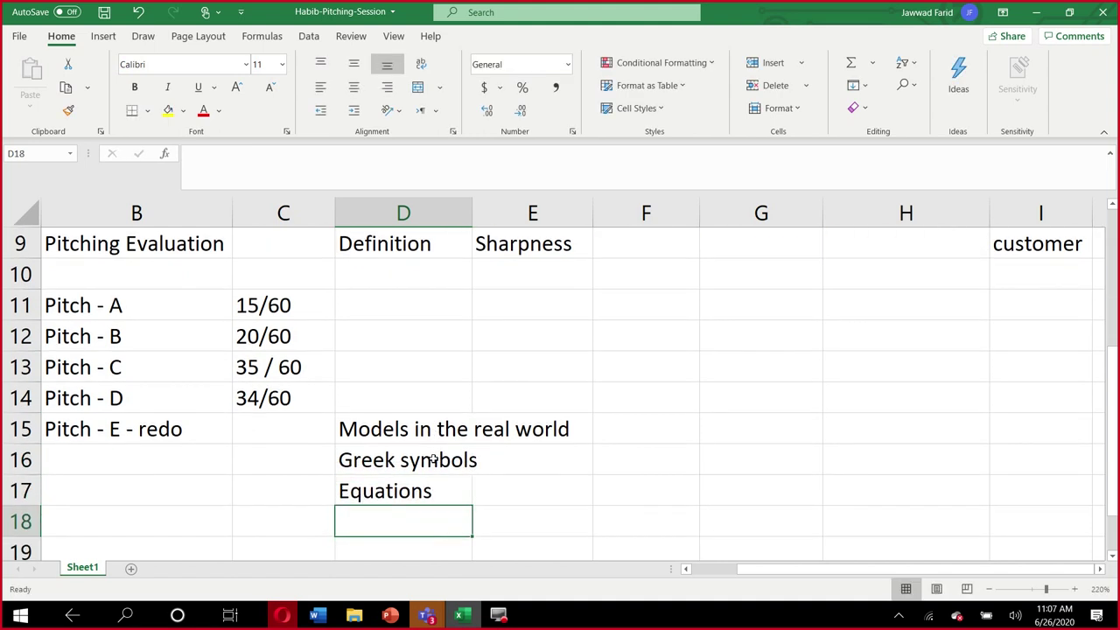
- Add the notes "We have been doing for 30 years" in D18 and "Share with the world" in D19
text(We have b)
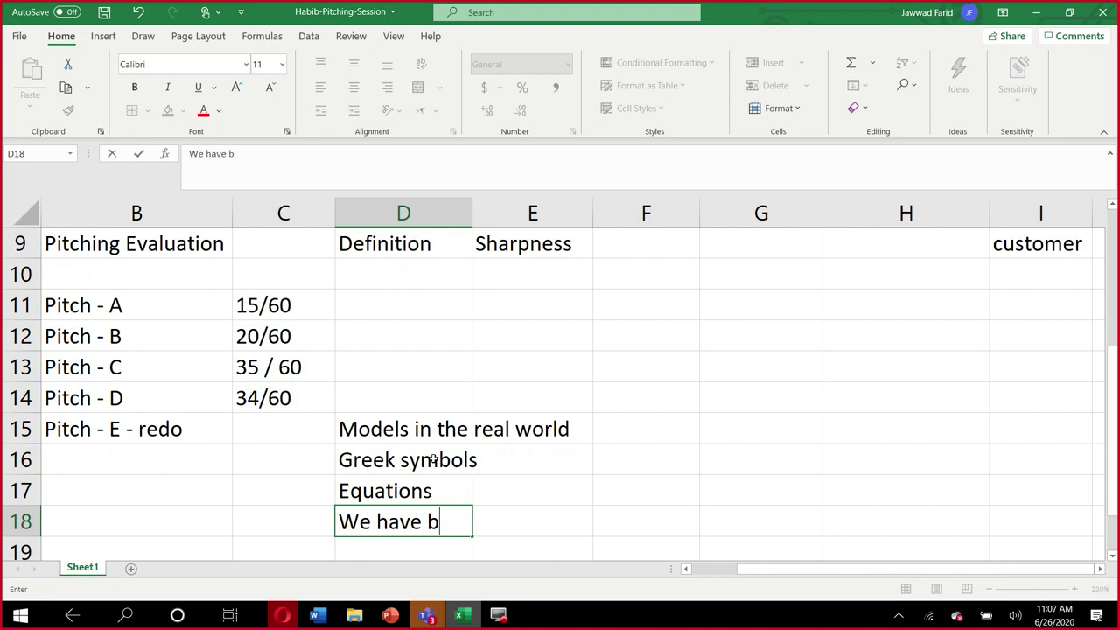
text(een doing for 30 )
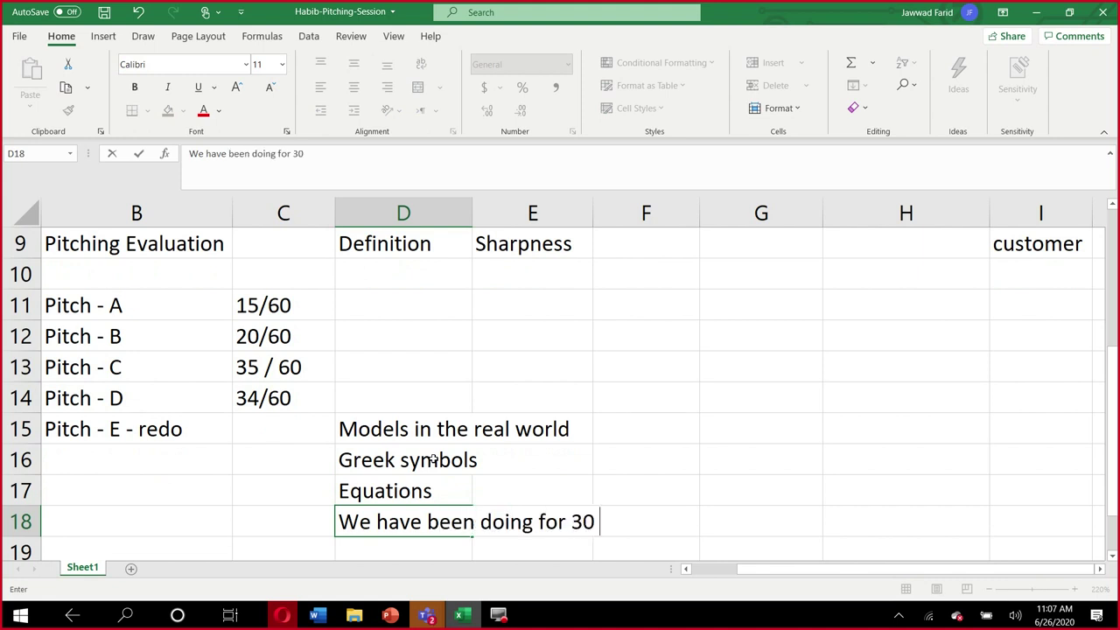
text(years)
key(Return)
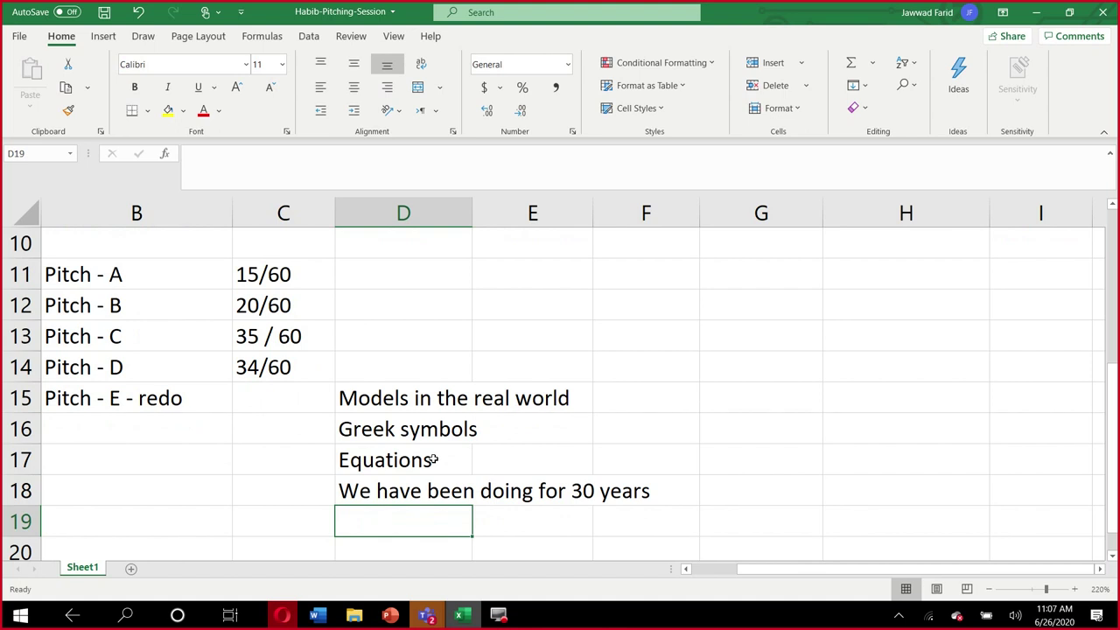
text(Share with )
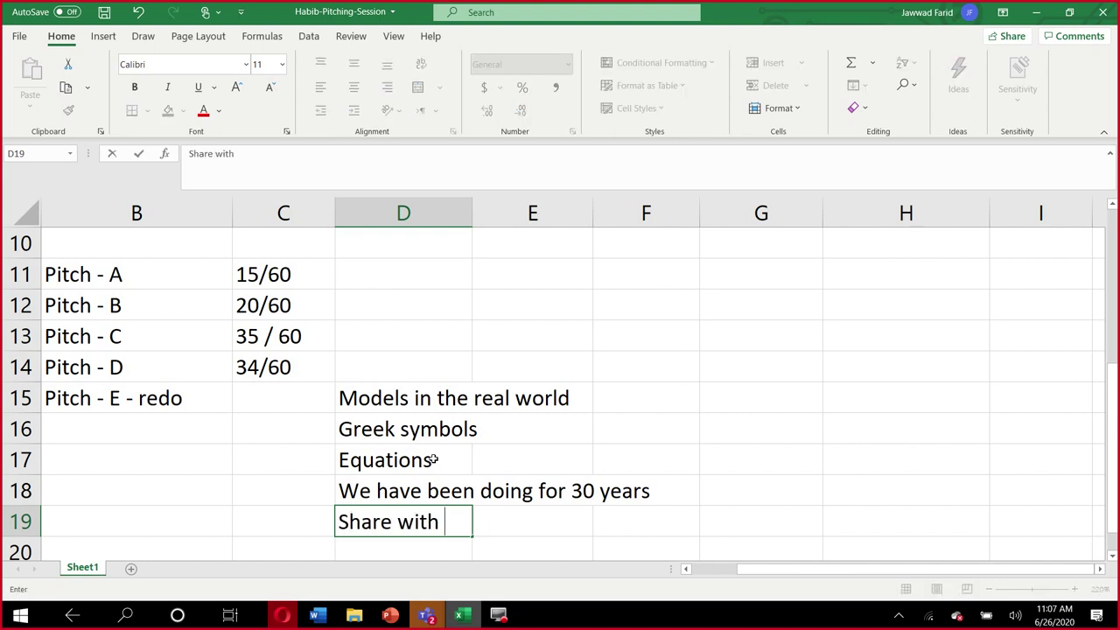
text(the world)
key(Return)
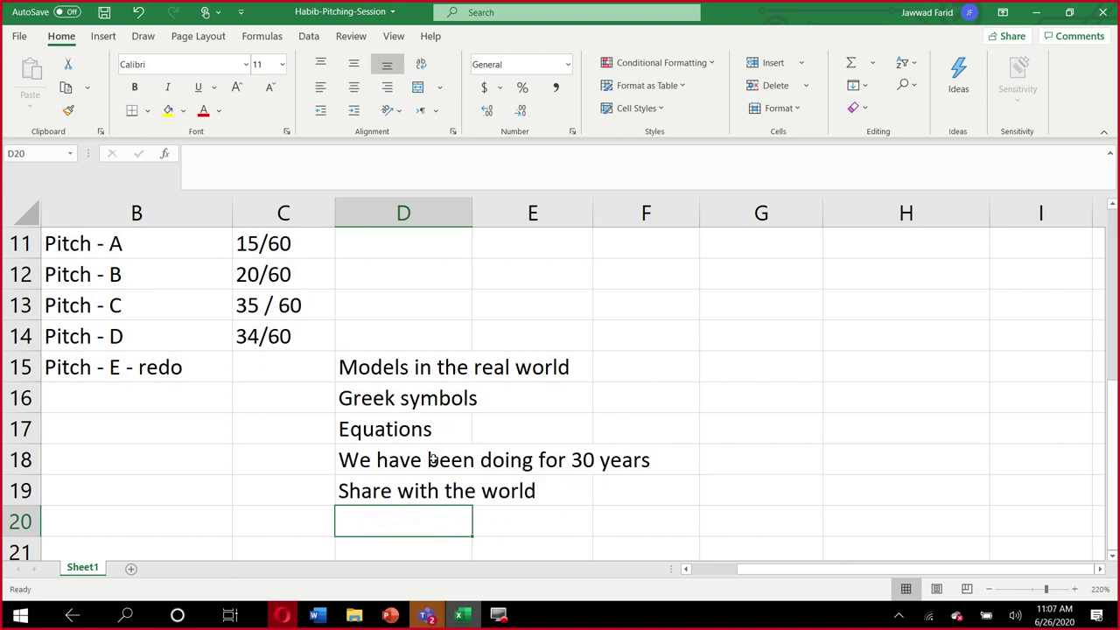
- Add the notes "Search" in D20 and "Its yours" in D21
text(Search)
key(Return)
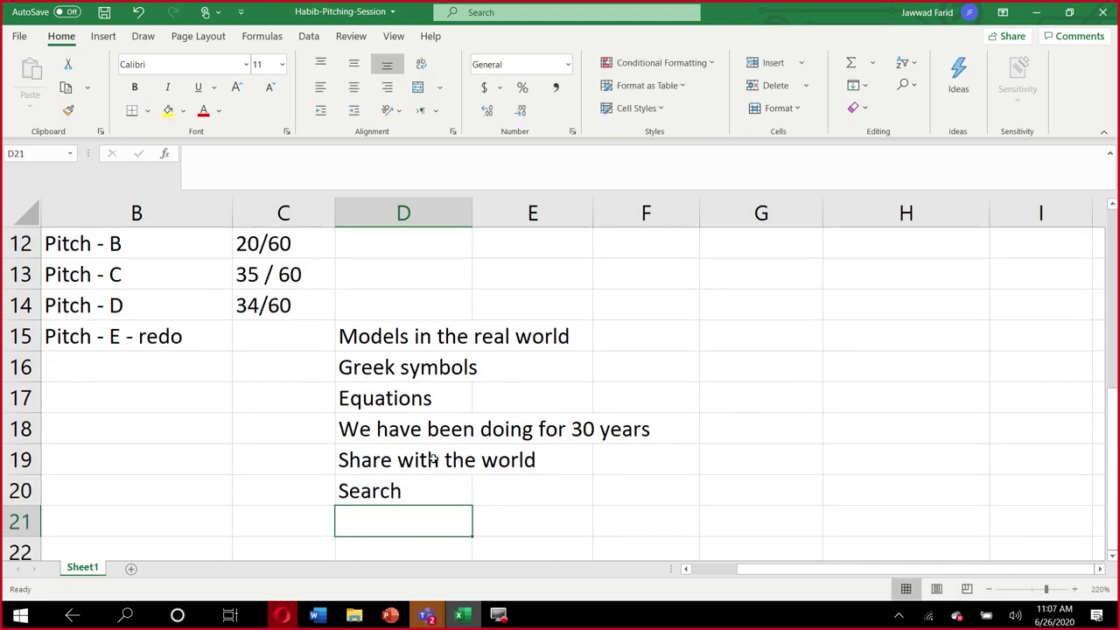
text(Its wy)
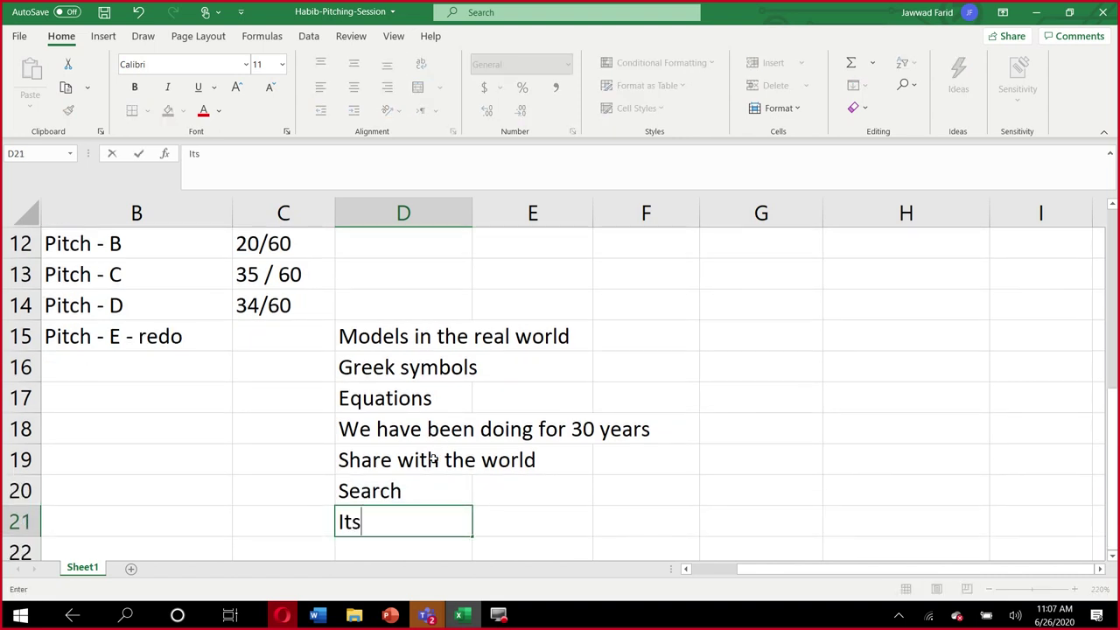
key(BackSpace)
key(BackSpace)
text(yours)
key(Return)
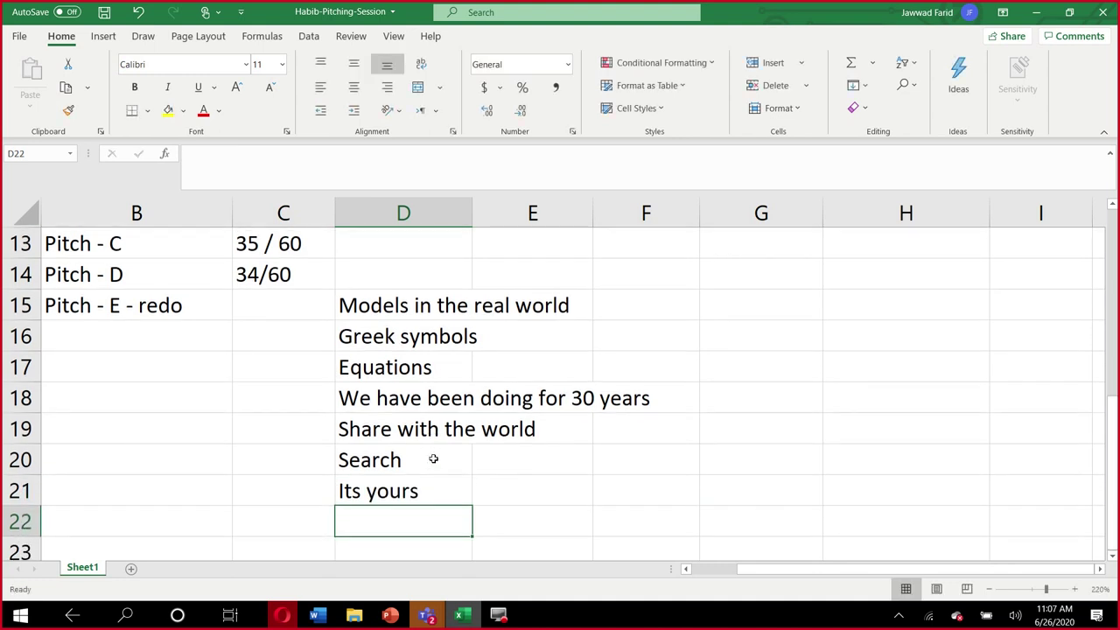
- Add the notes "Study Guide" in D22 and "excel templates" in D23
text(S)
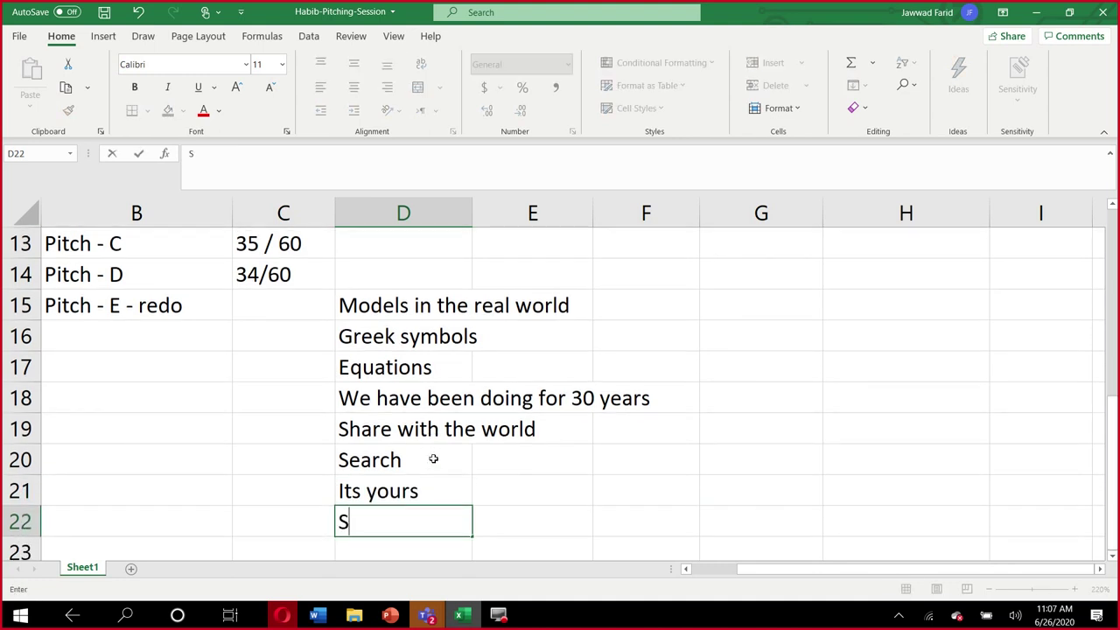
text(tudy Guide)
key(Return)
text(excel templates)
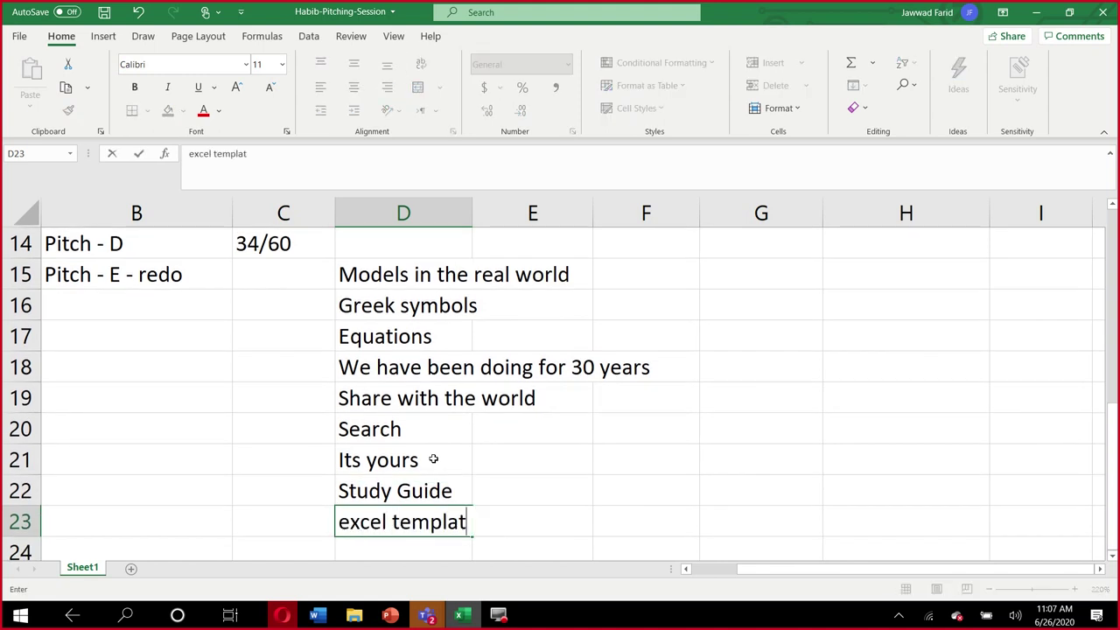
key(Return)
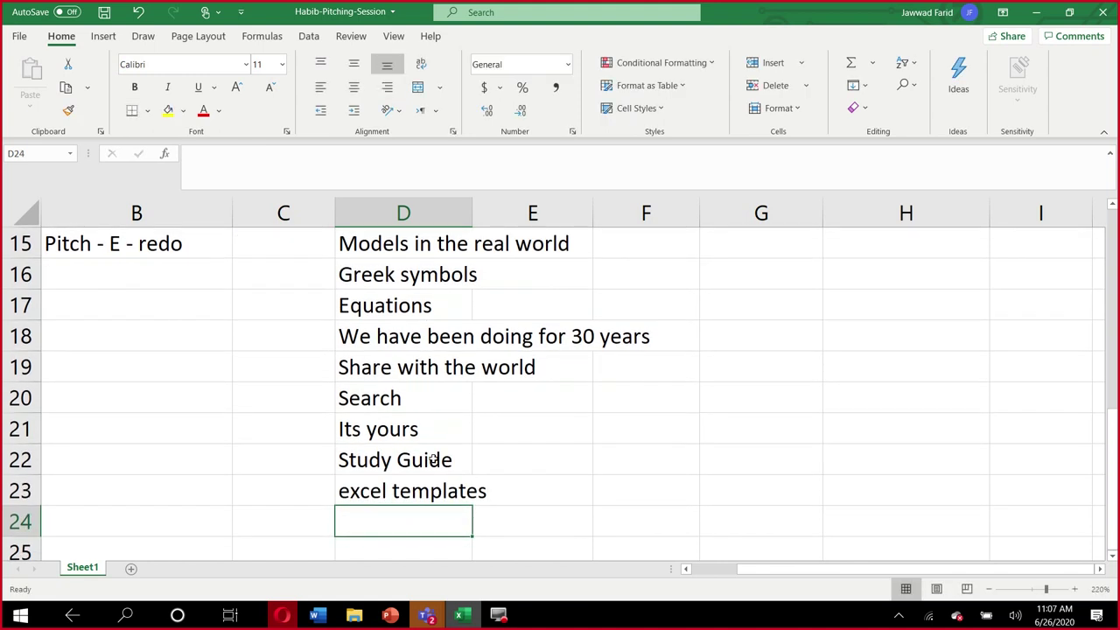
- Add a note in D24 below the excel templates line, worded "next few hours"
text(next)
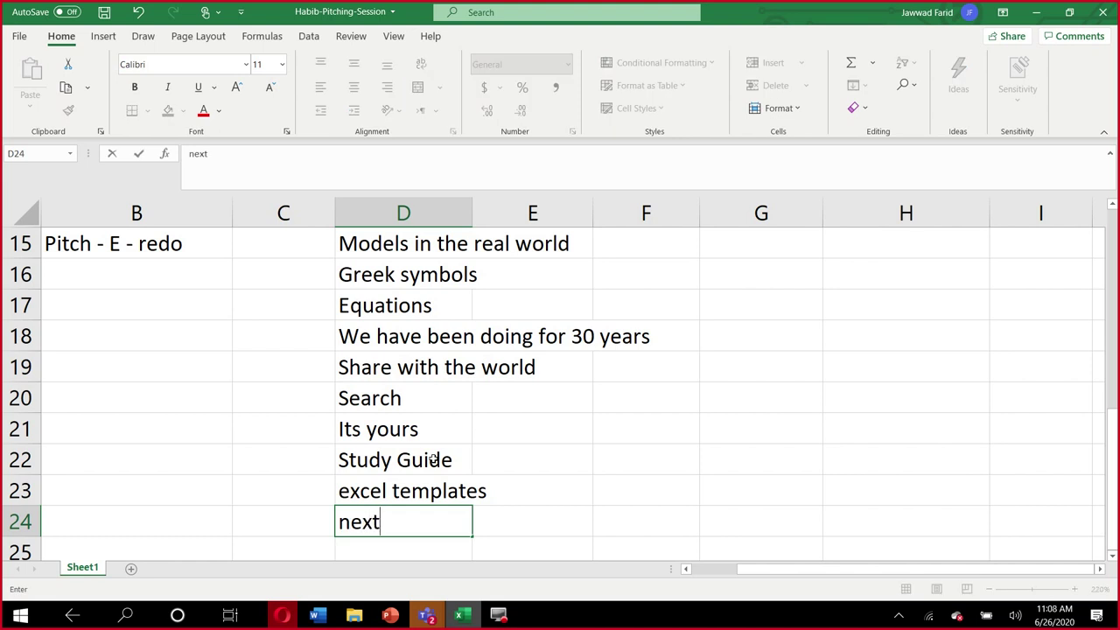
text( four)
key(Return)
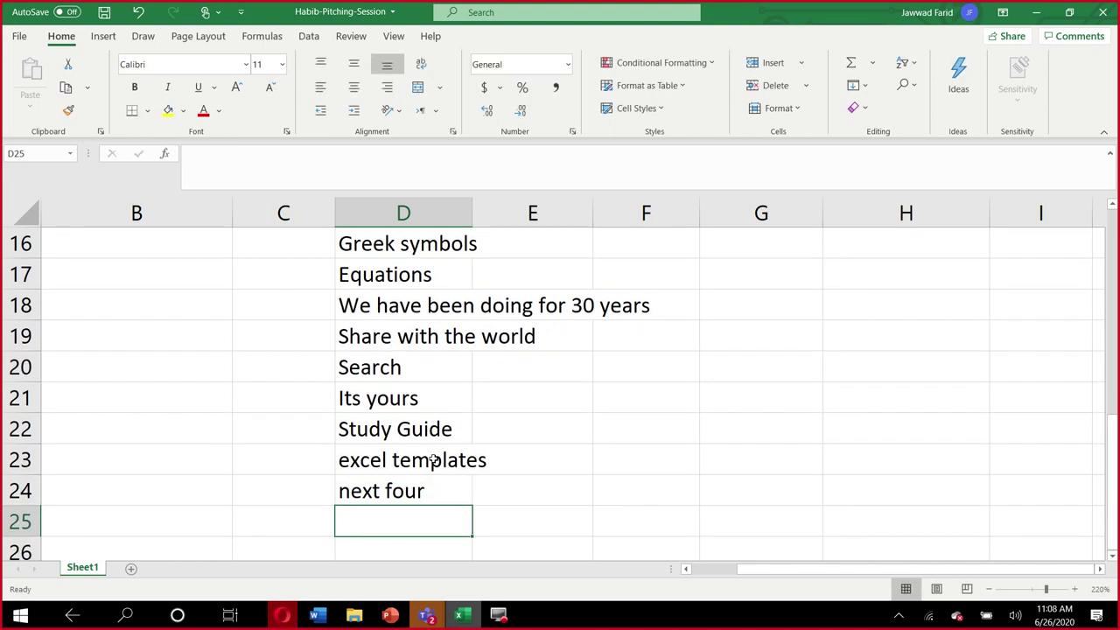
click(409, 497)
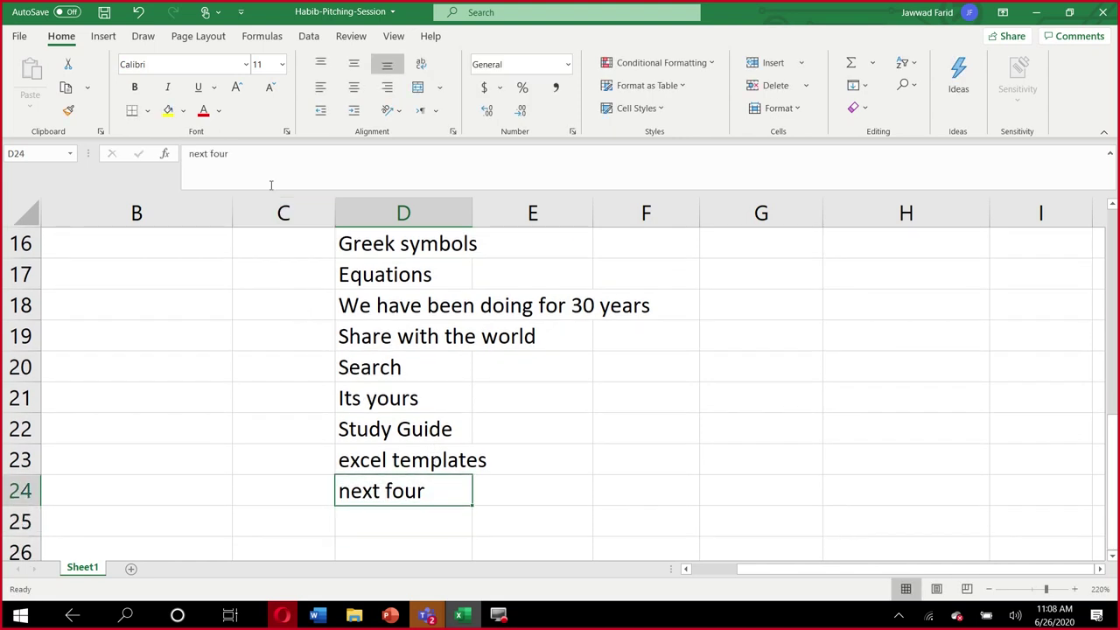
click(266, 156)
key(BackSpace)
key(BackSpace)
key(BackSpace)
text(ew hours)
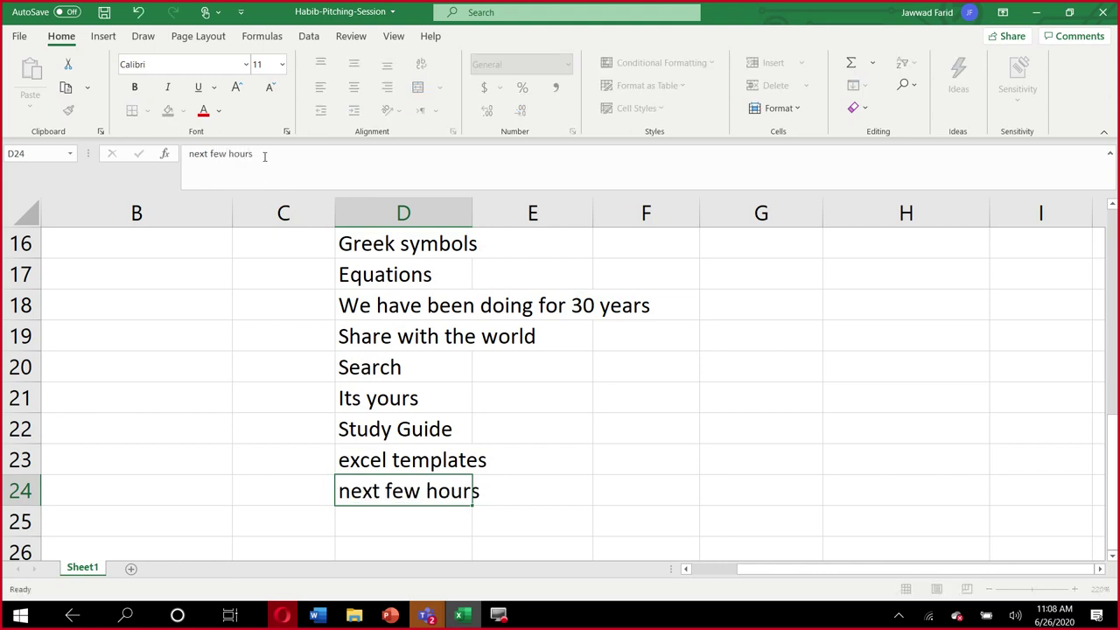
key(Return)
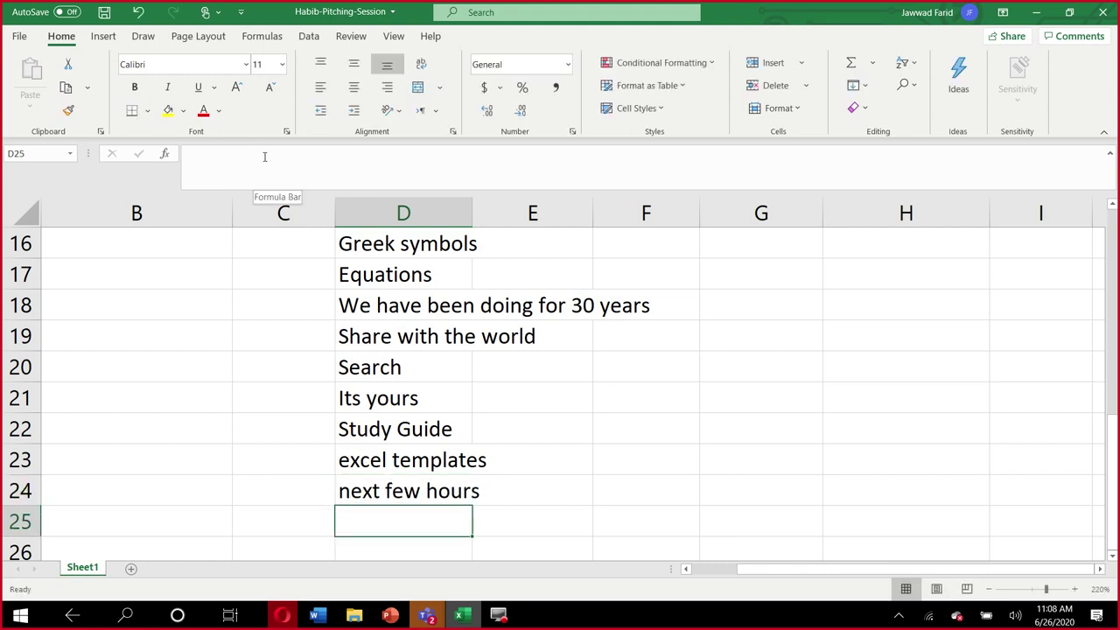
- Add the notes "Deadline" in D25 and "Model that work in the real world" in D26
text(Deadline)
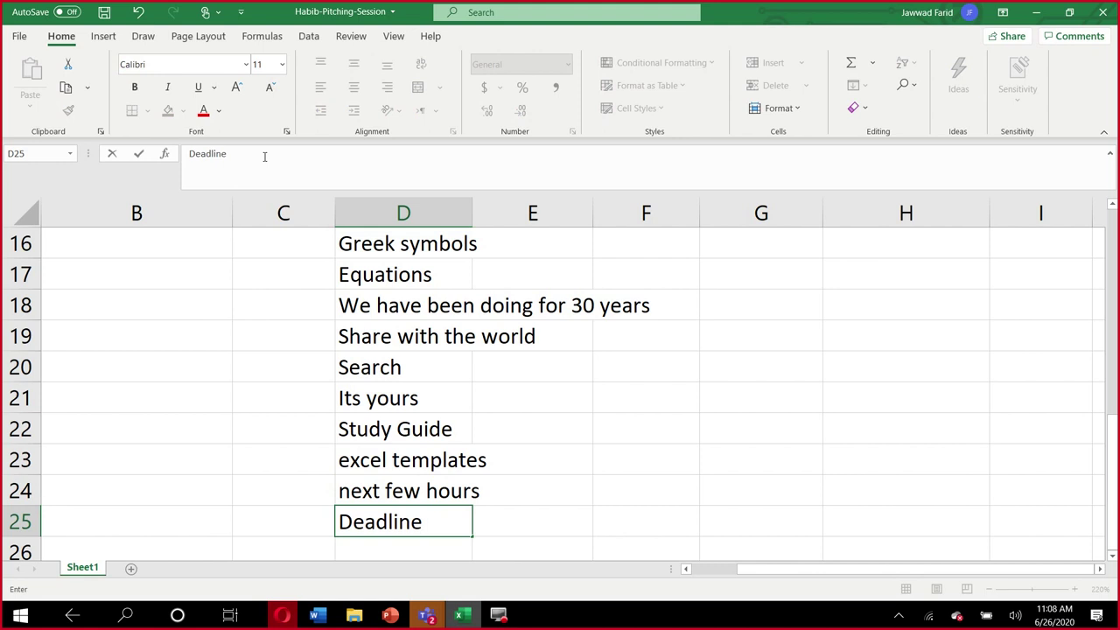
key(Return)
text(Model)
key(Delete)
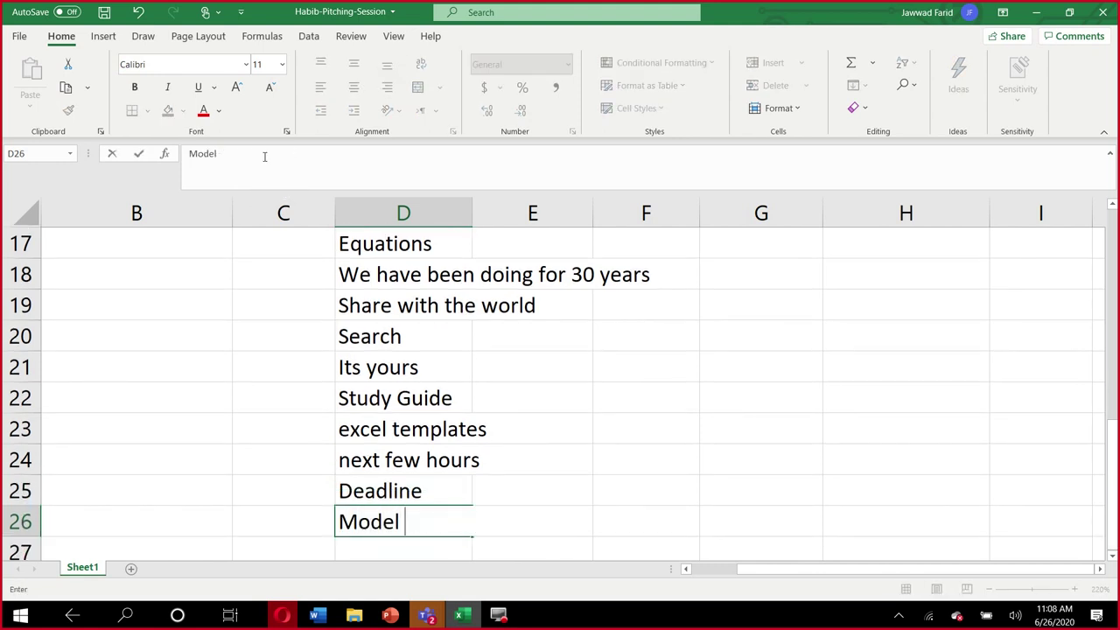
text(that work in the )
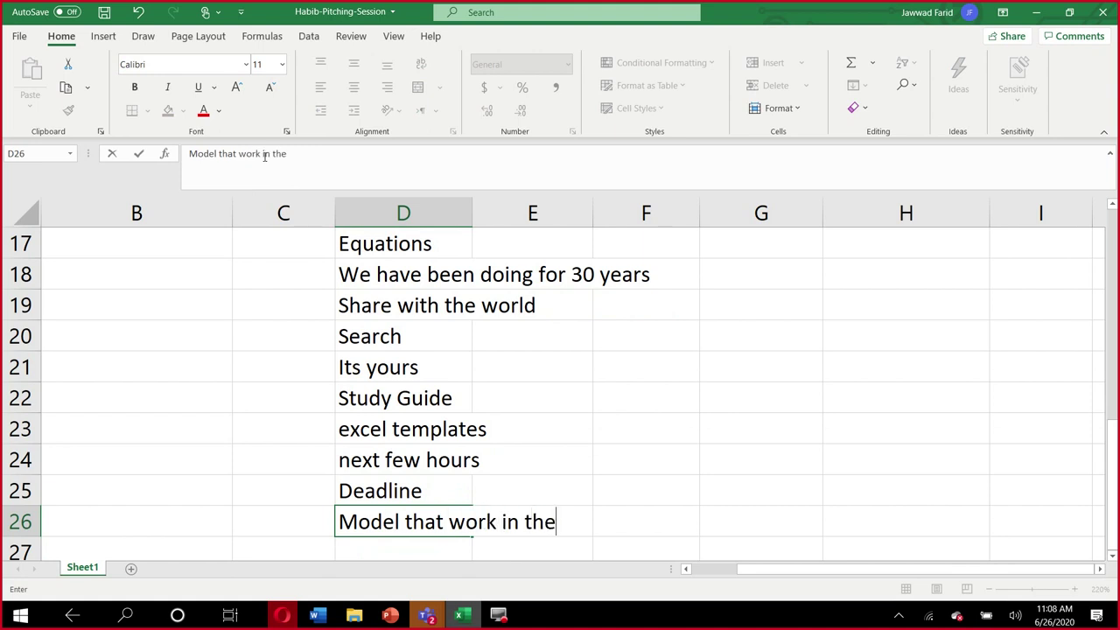
text(realy w)
key(BackSpace)
key(BackSpace)
key(BackSpace)
text(world)
key(Return)
- Continue the note in D27 with the text "by people", preceded by a space
text(y)
key(BackSpace)
text(by w)
key(BackSpace)
text(pp)
key(BackSpace)
text(eople)
key(Return)
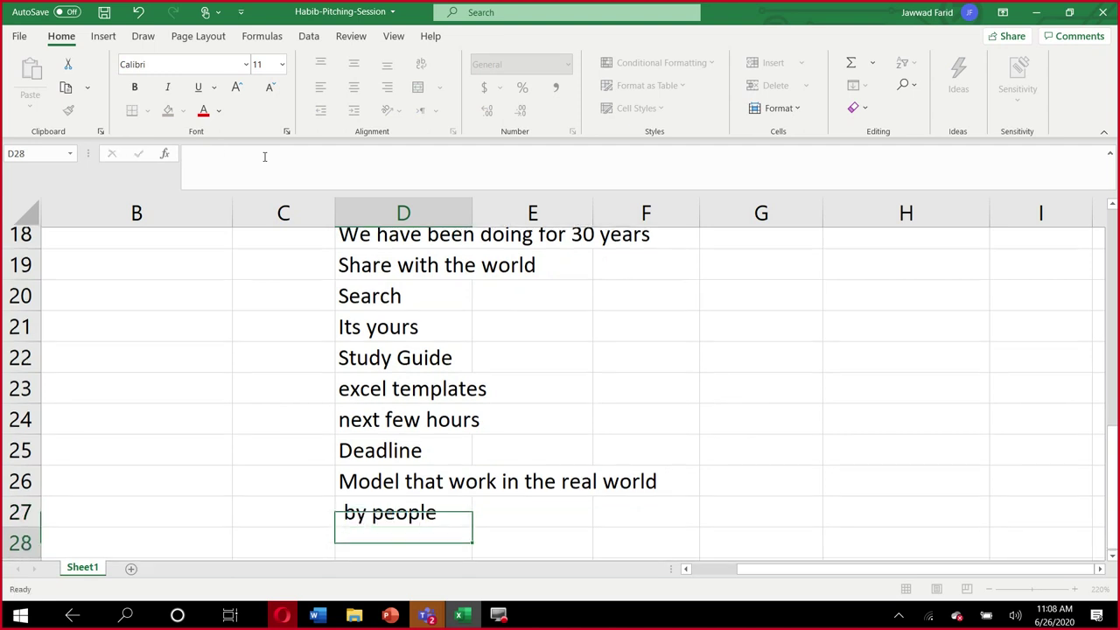
- Complete the note in D28 with the text "who work in the real world"
text(who work in the rea)
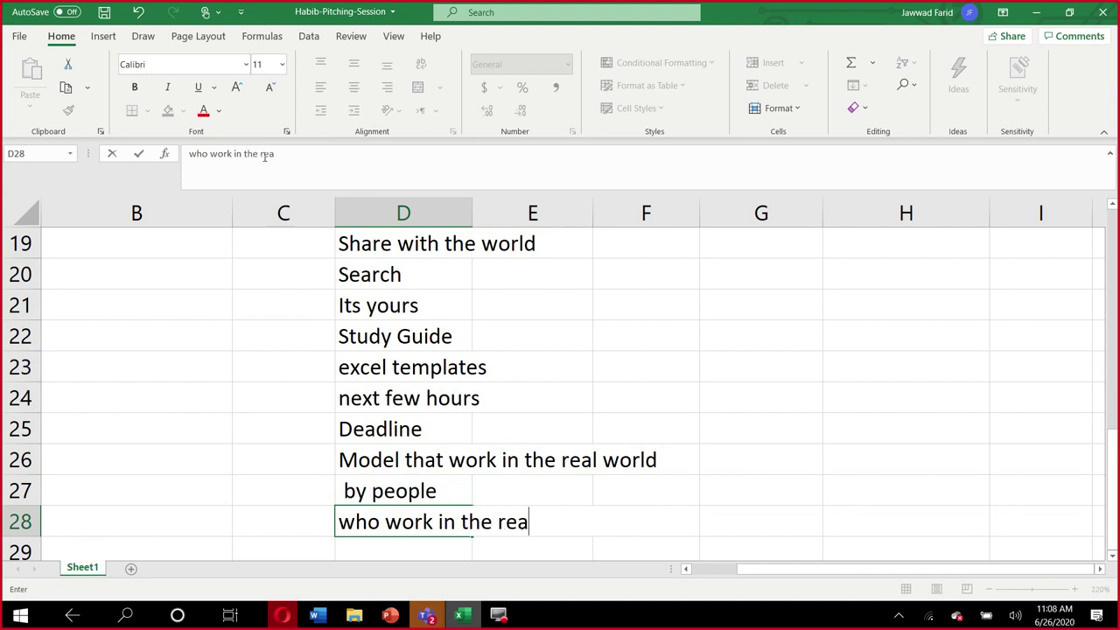
text(l worl)
key(BackSpace)
text(rld)
key(Return)
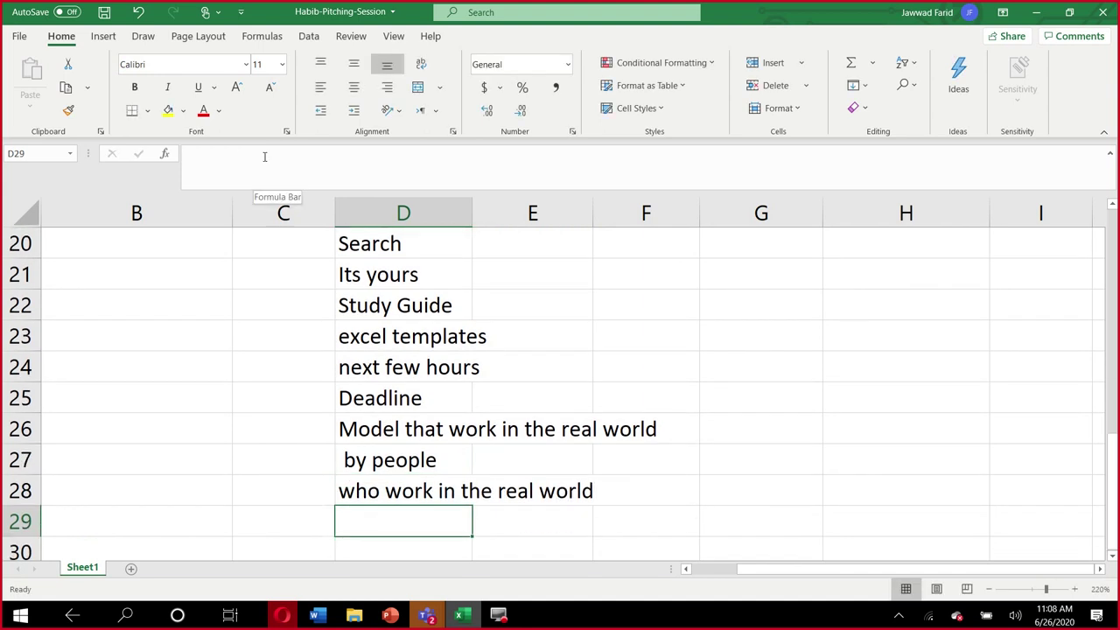
- Review the full list of pitch notes in column D at 160% zoom and save the workbook
key(Page_Up)
click(989, 589)
click(990, 589)
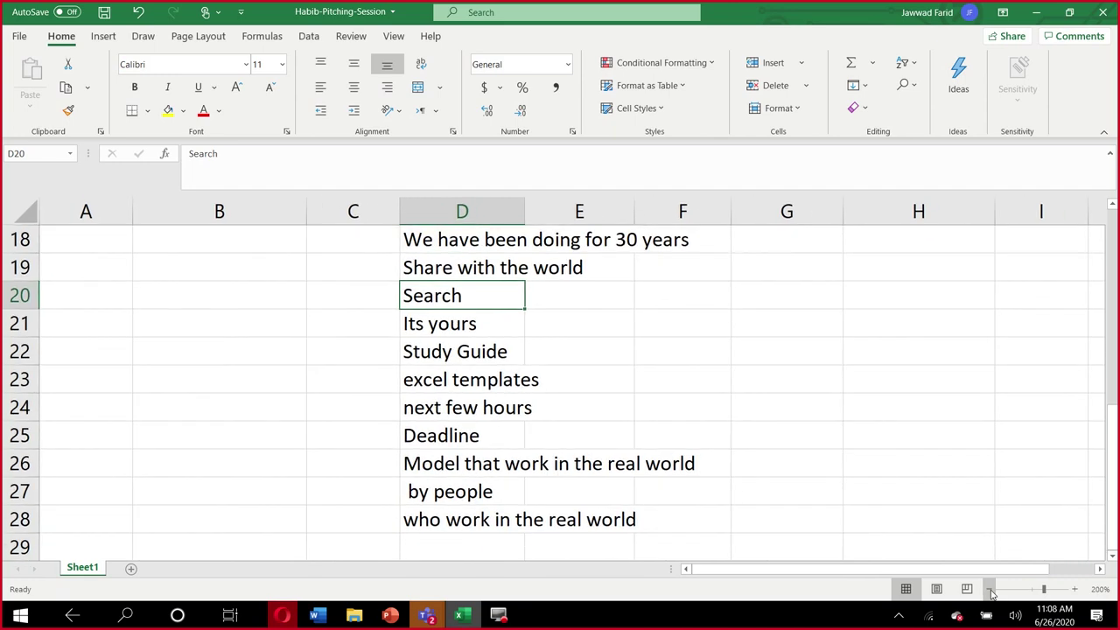
click(990, 589)
click(990, 589)
click(990, 589)
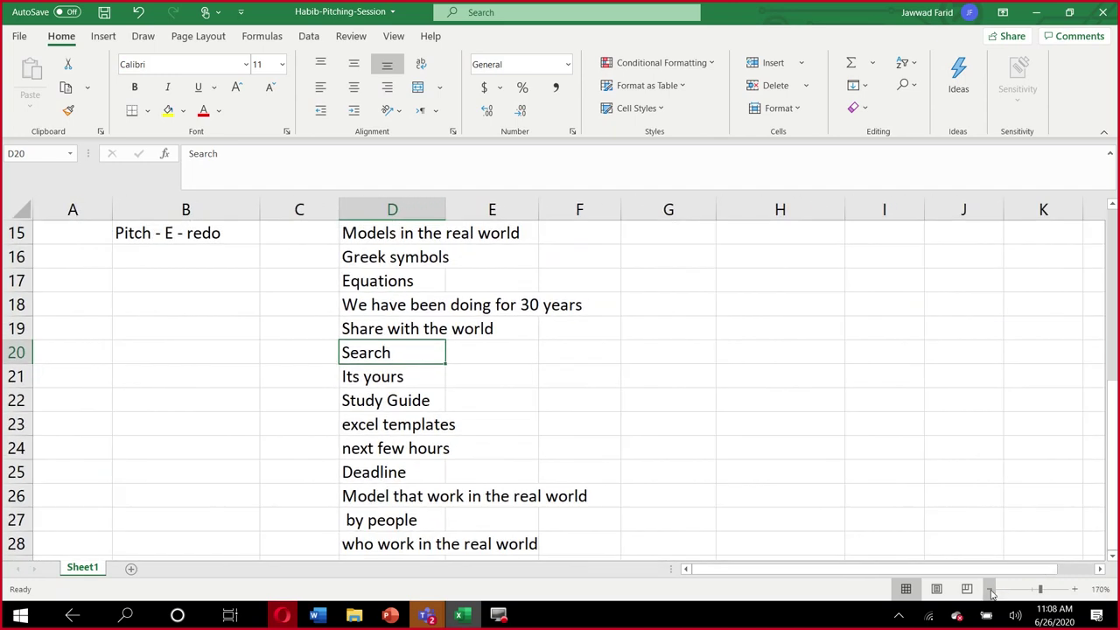
click(989, 589)
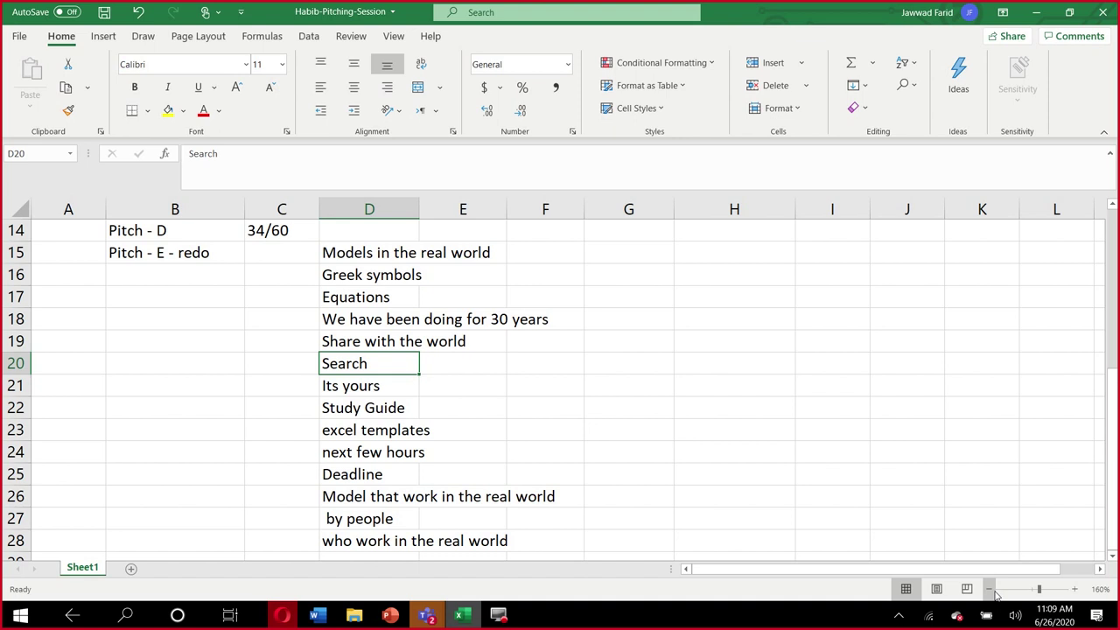
key(ctrl+s)
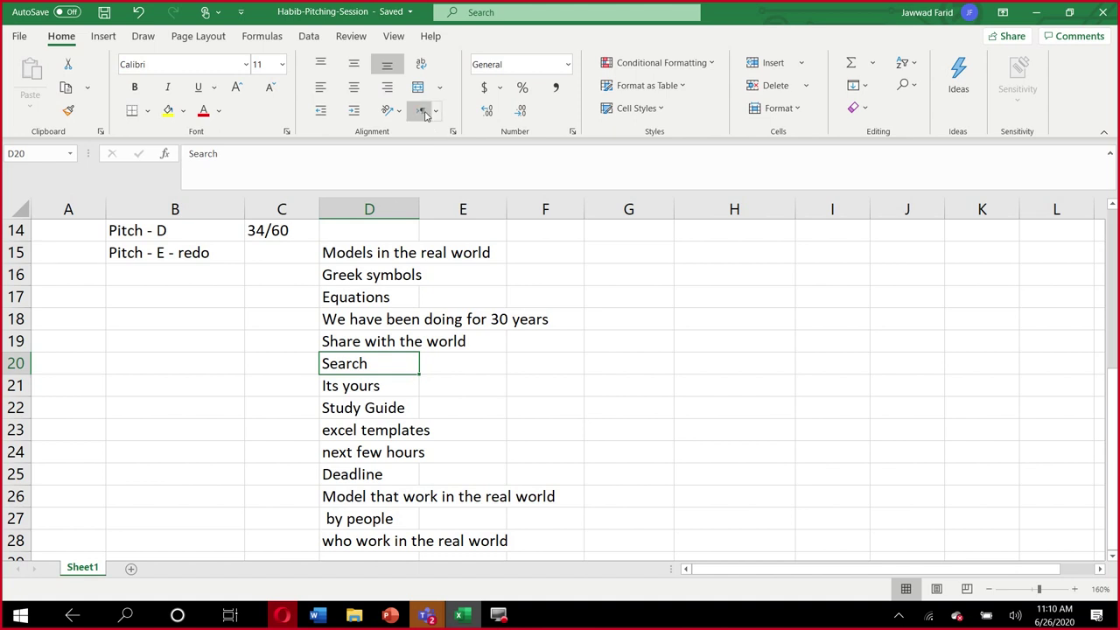
- Shift the whole block of notes in D15:D28 down by one row, so that it starts in D16
click(367, 259)
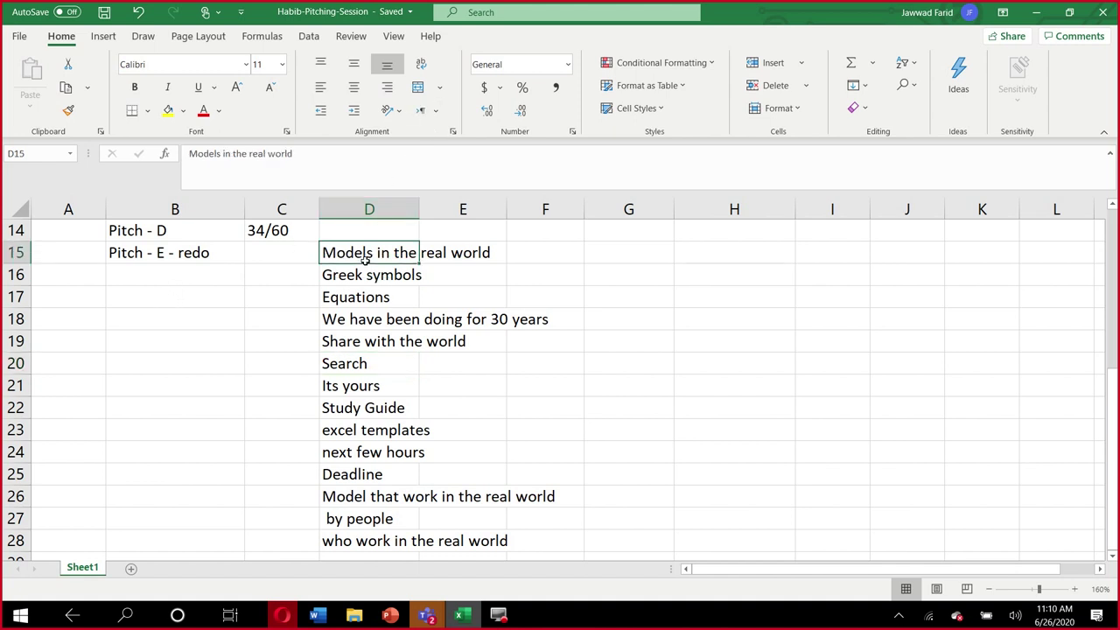
key(shift+Down)
key(shift+Down)
key(shift+Down)
key(shift+Down)
key(shift+Down)
key(shift+Down)
key(shift+Down)
key(shift+Down)
key(shift+Down)
key(shift+Down)
key(shift+Down)
key(shift+Down)
key(shift+Down)
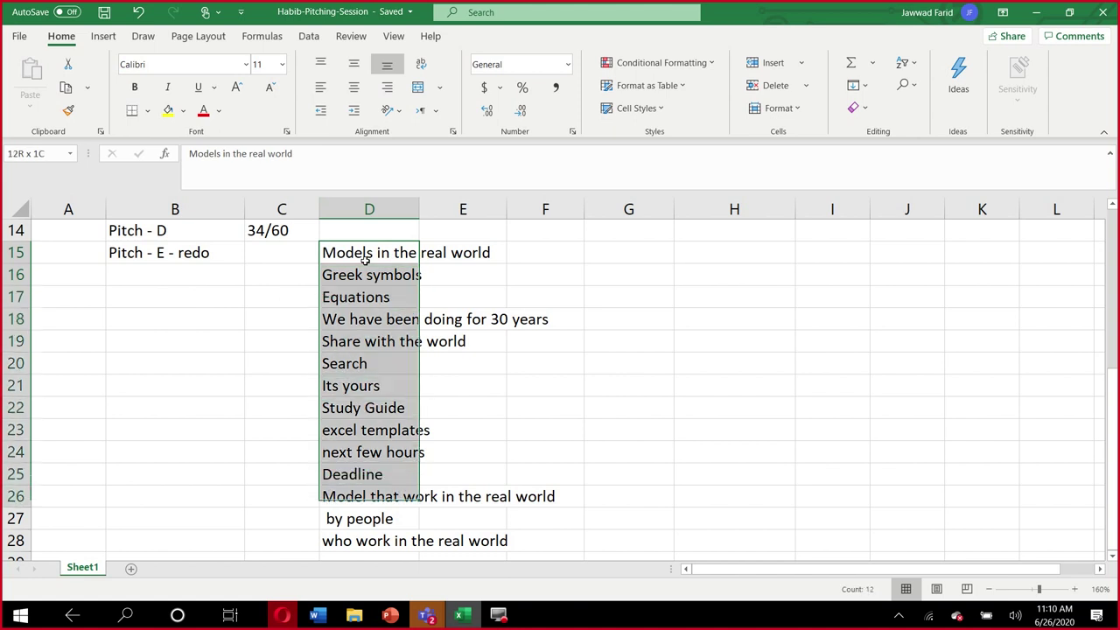
key(ctrl+shift+plus)
- Enter the score 48/60 in C15 for the redone Pitch E
key(Left)
text(48/60)
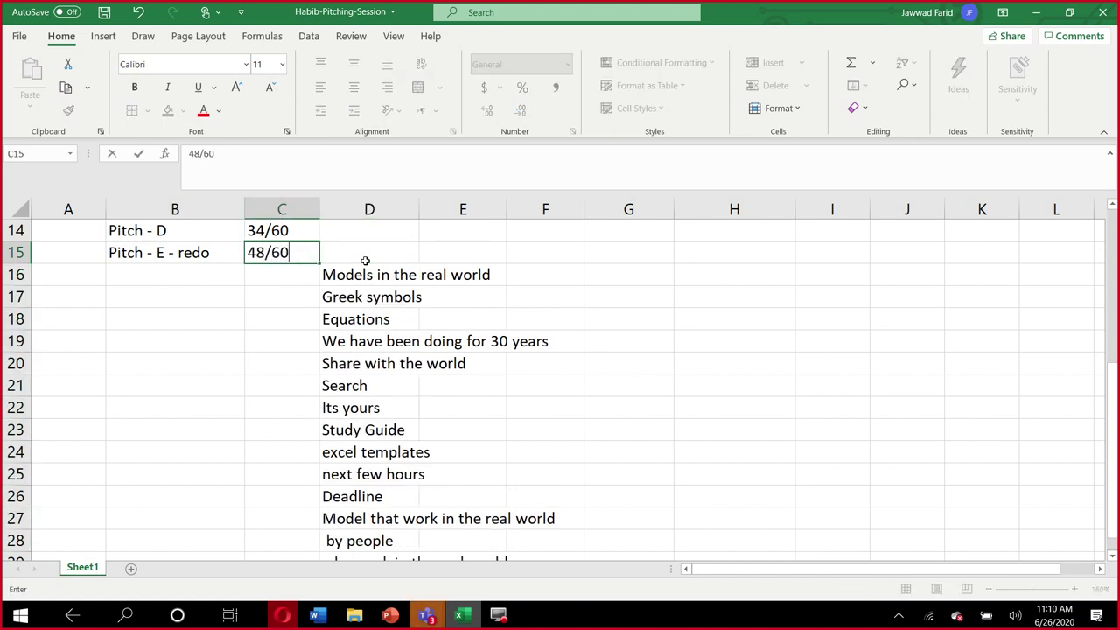
key(Return)
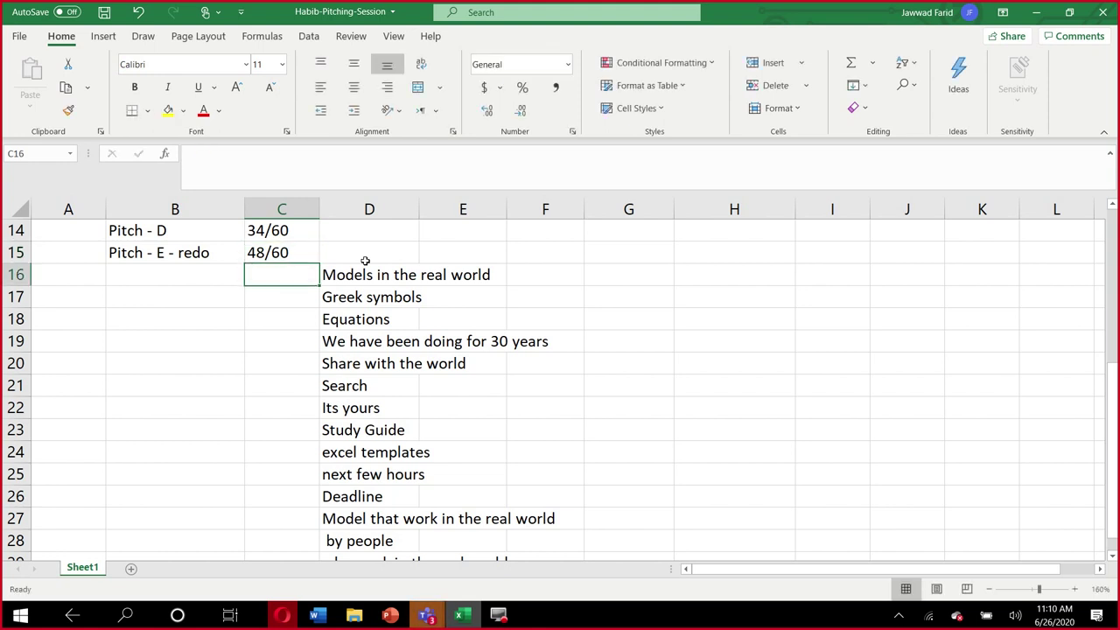
key(Up)
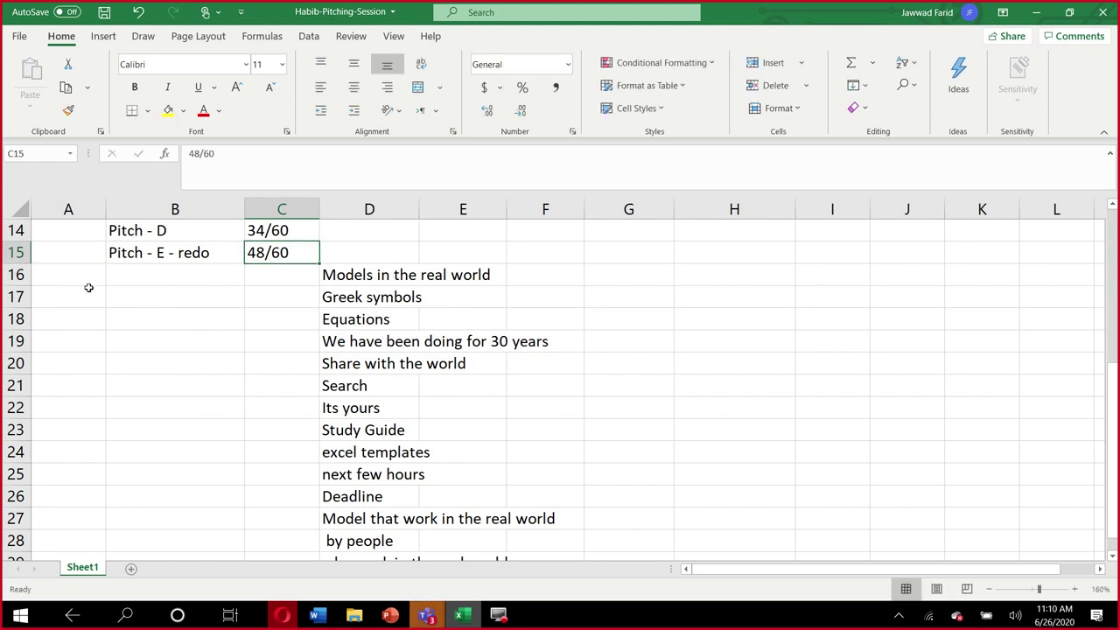
- Insert a blank row 16 between the Pitch E row and the list of notes
click(19, 275)
right_click(20, 275)
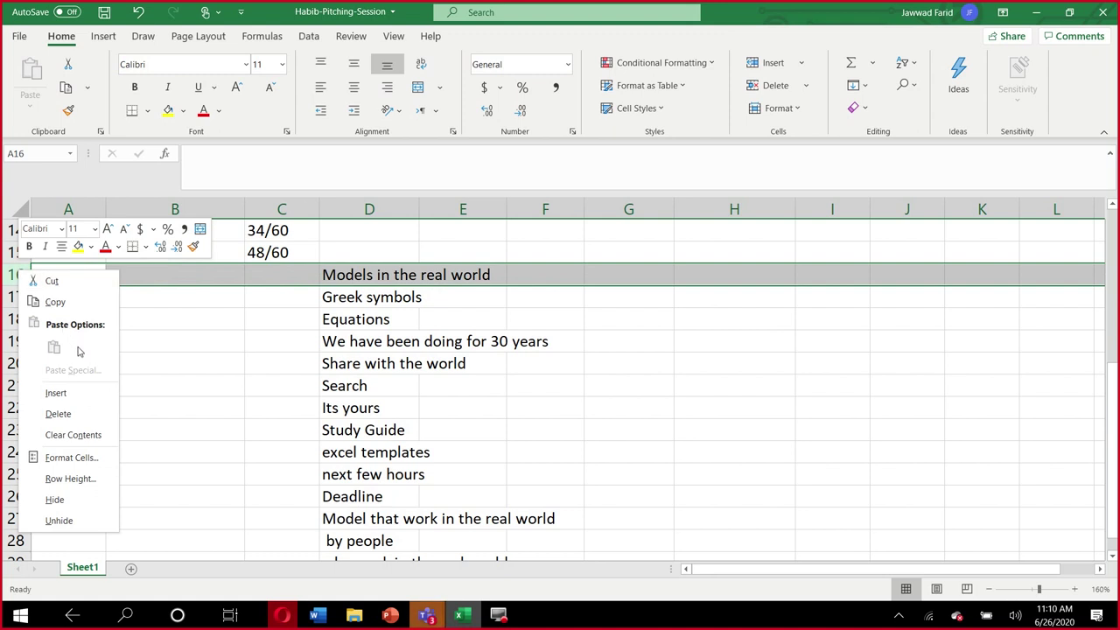
click(73, 392)
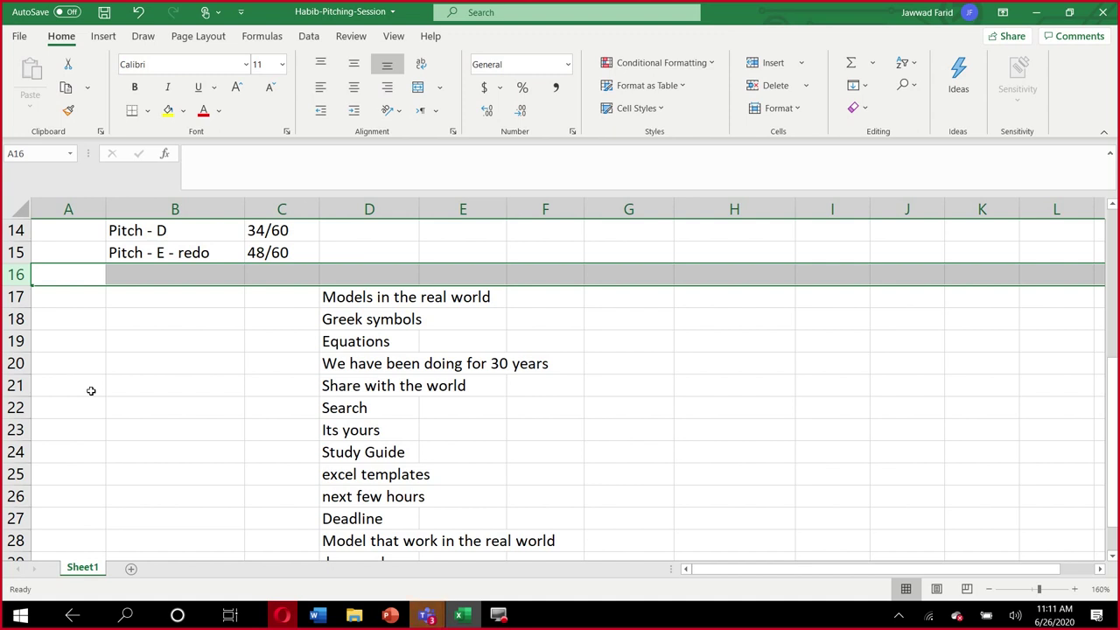
- Label the new row with the text "Pitch F - Final" in B16
key(Down)
key(Up)
key(Right)
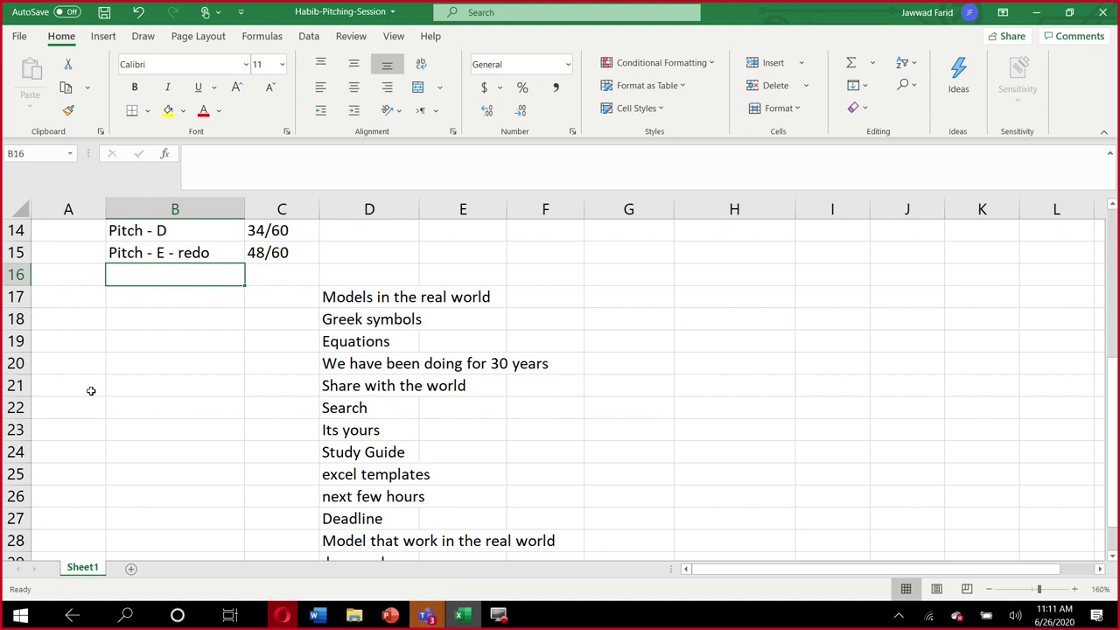
text(Pitch F)
key(Return)
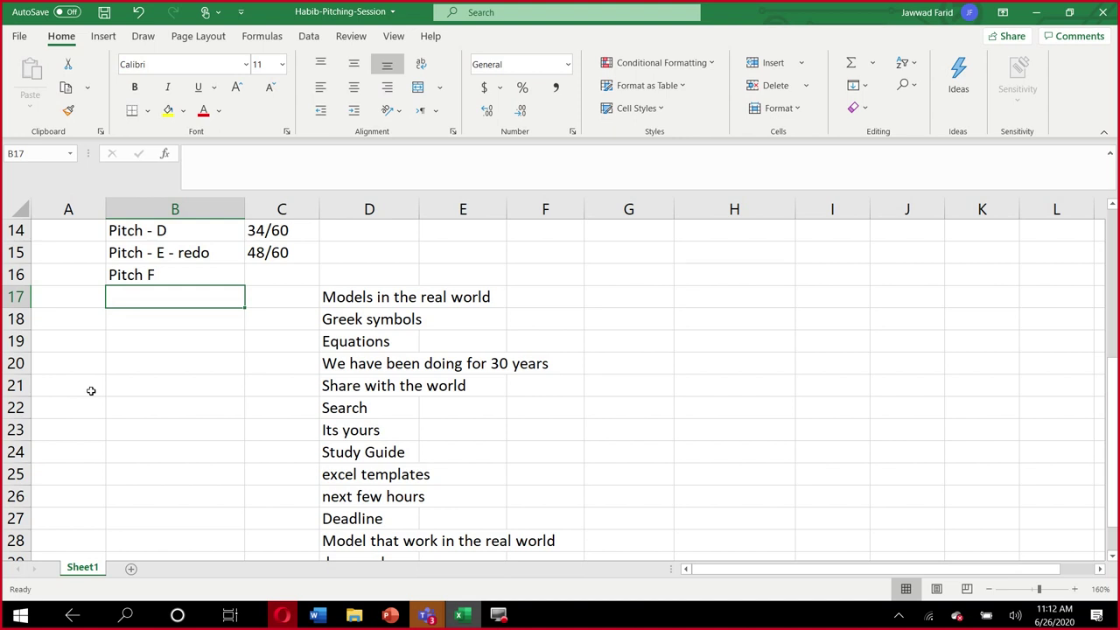
key(Up)
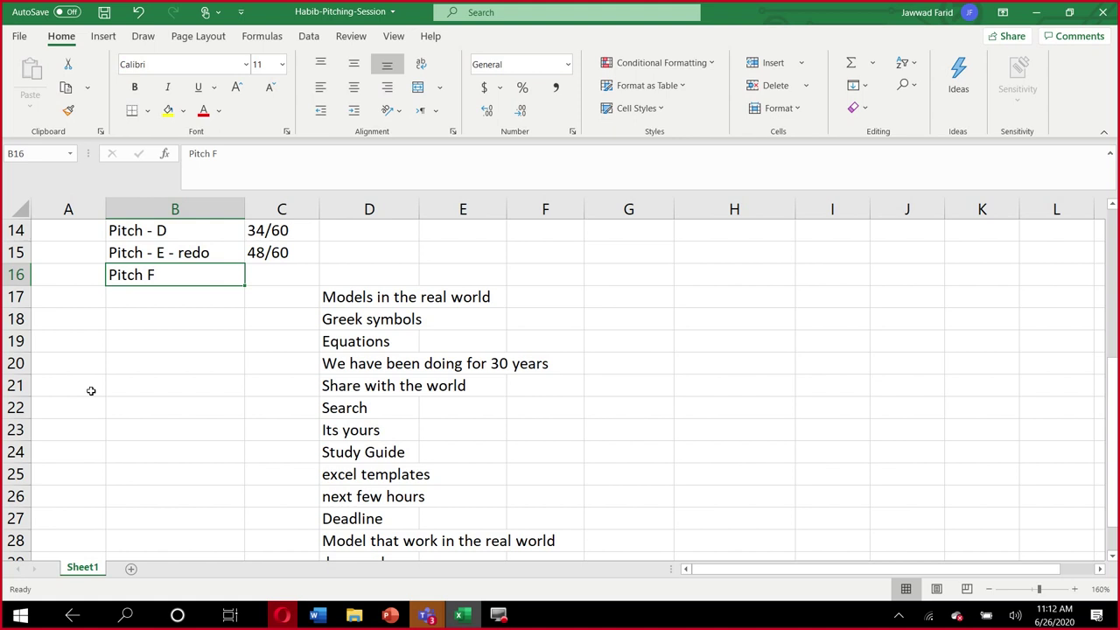
text(- Final)
key(Return)
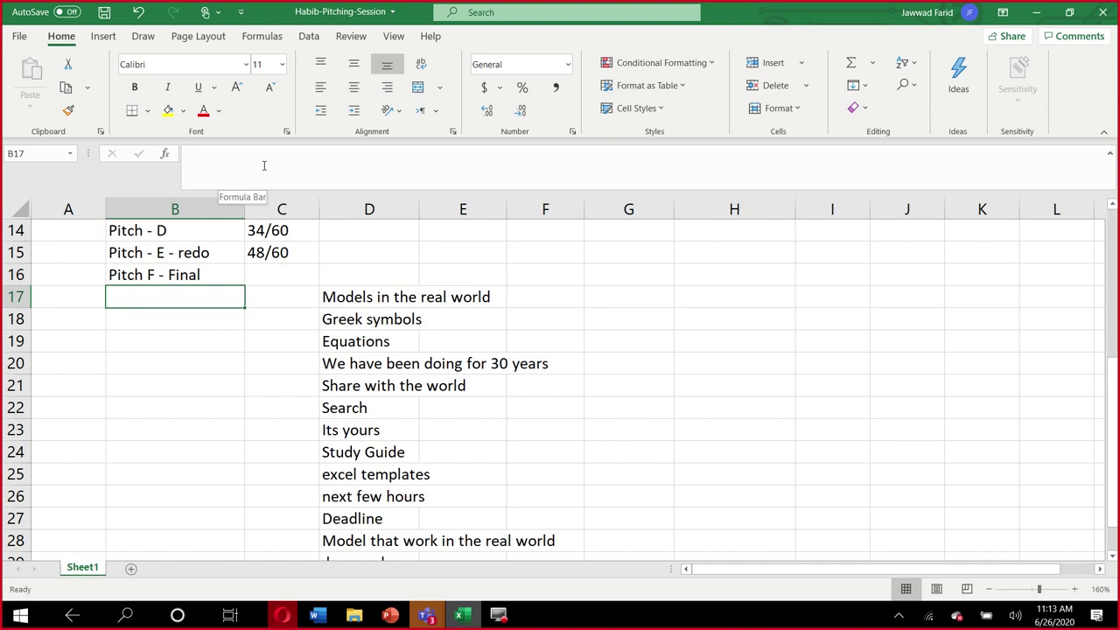
- Enter the score 50 in C16 for Pitch F - Final
key(Up)
key(Right)
text(50)
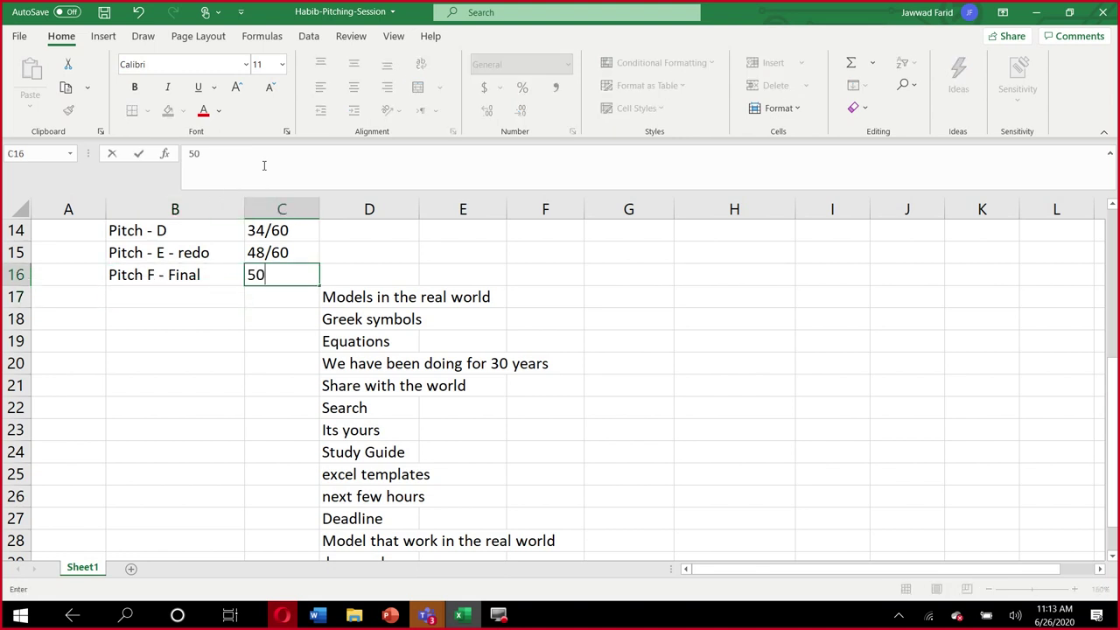
key(Return)
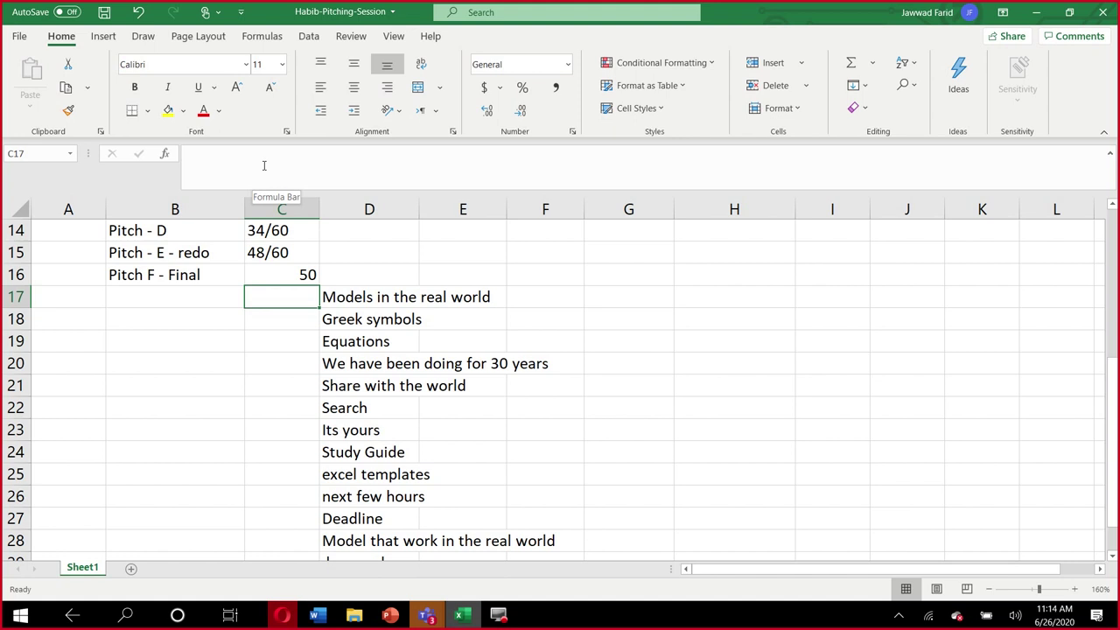
- Insert a blank row 17 between the Pitch F row and the list of notes
key(Down)
key(Up)
key(Up)
key(Down)
click(24, 301)
right_click(24, 301)
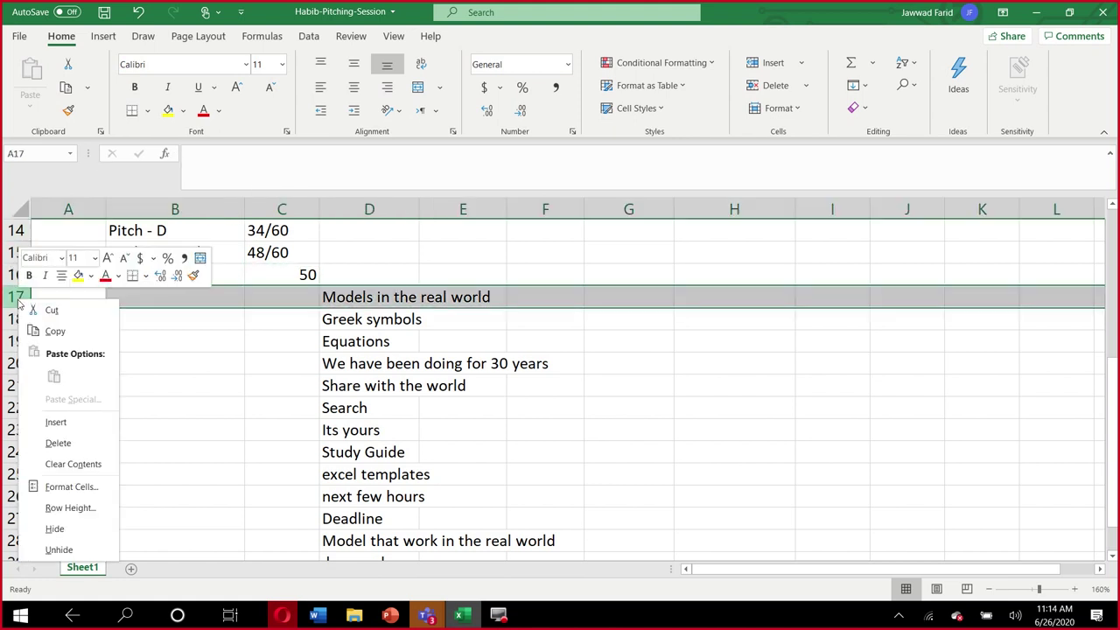
click(84, 421)
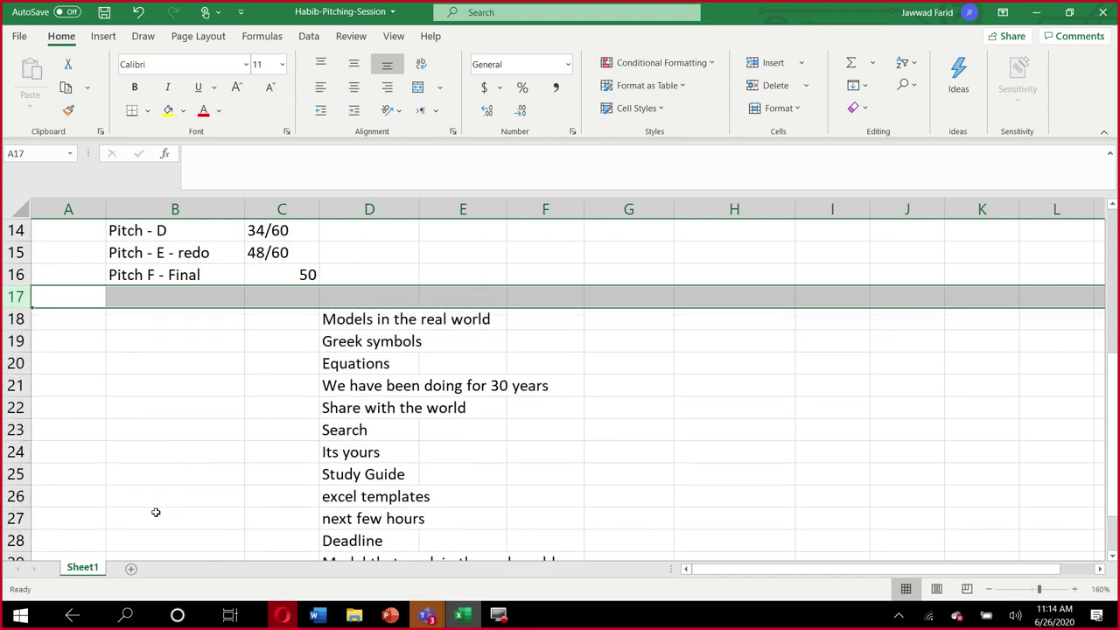
- Add a new worksheet to the workbook and set its zoom to 180%
click(133, 567)
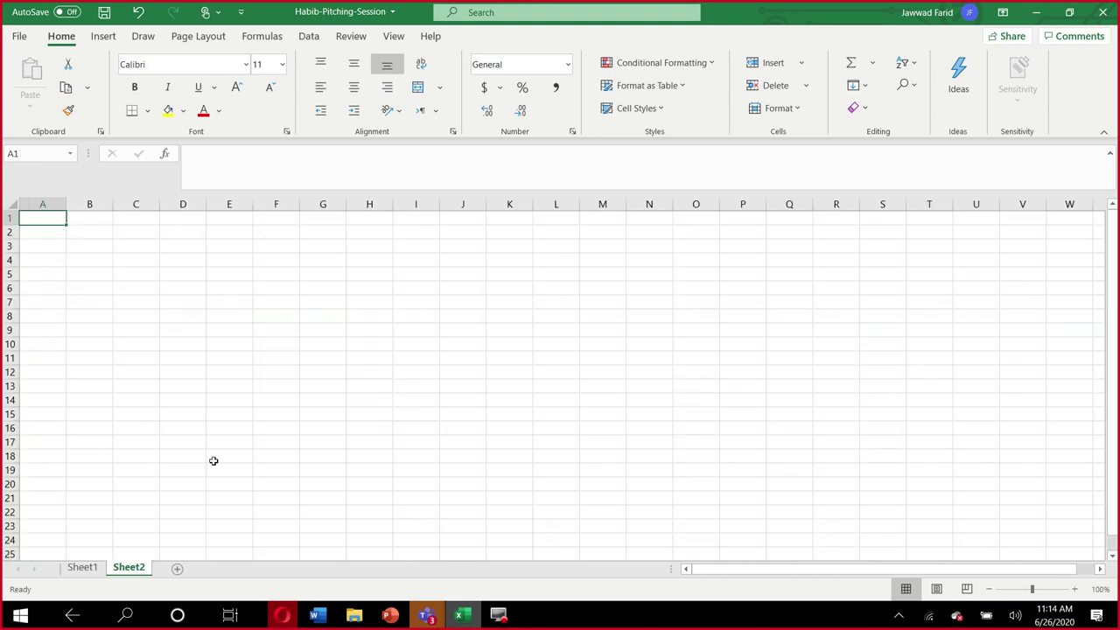
click(1073, 590)
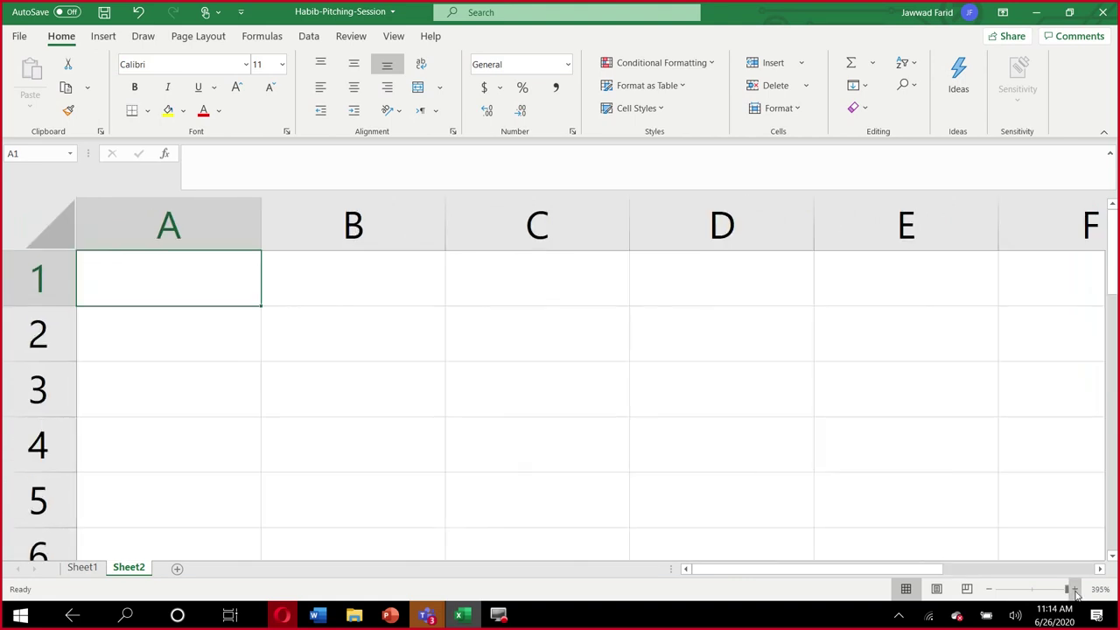
click(989, 590)
click(990, 589)
click(989, 590)
click(990, 590)
click(989, 590)
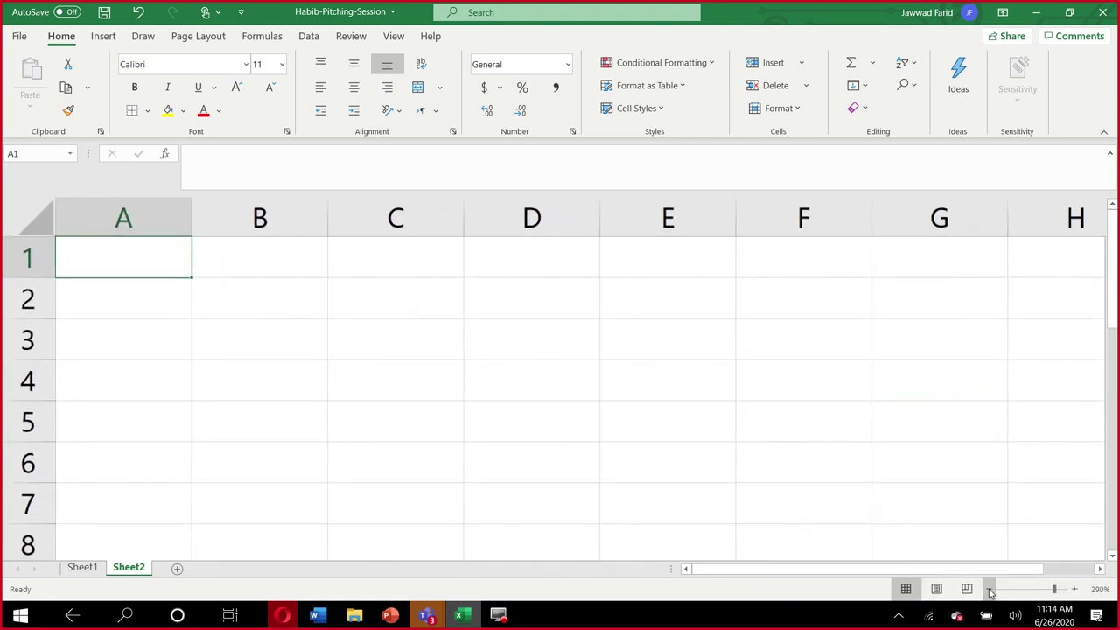
click(990, 590)
click(990, 590)
click(990, 590)
click(990, 590)
click(990, 590)
click(990, 590)
click(990, 590)
click(990, 590)
click(990, 590)
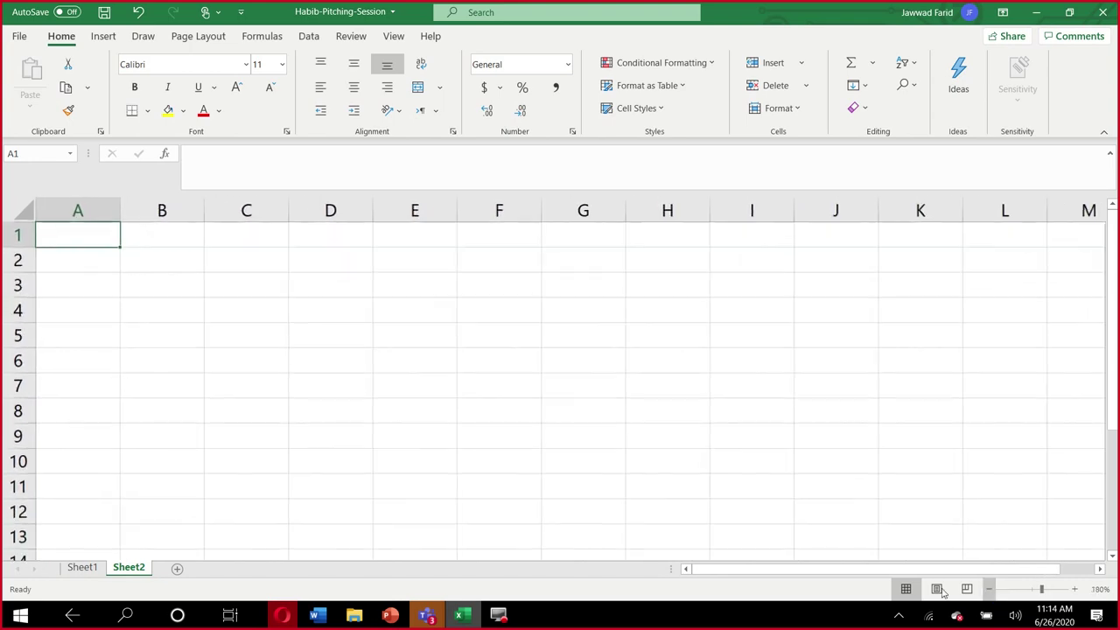
- Copy the block of scoring criteria with their maximum points and numbers in D6:I9 on Sheet1
click(82, 568)
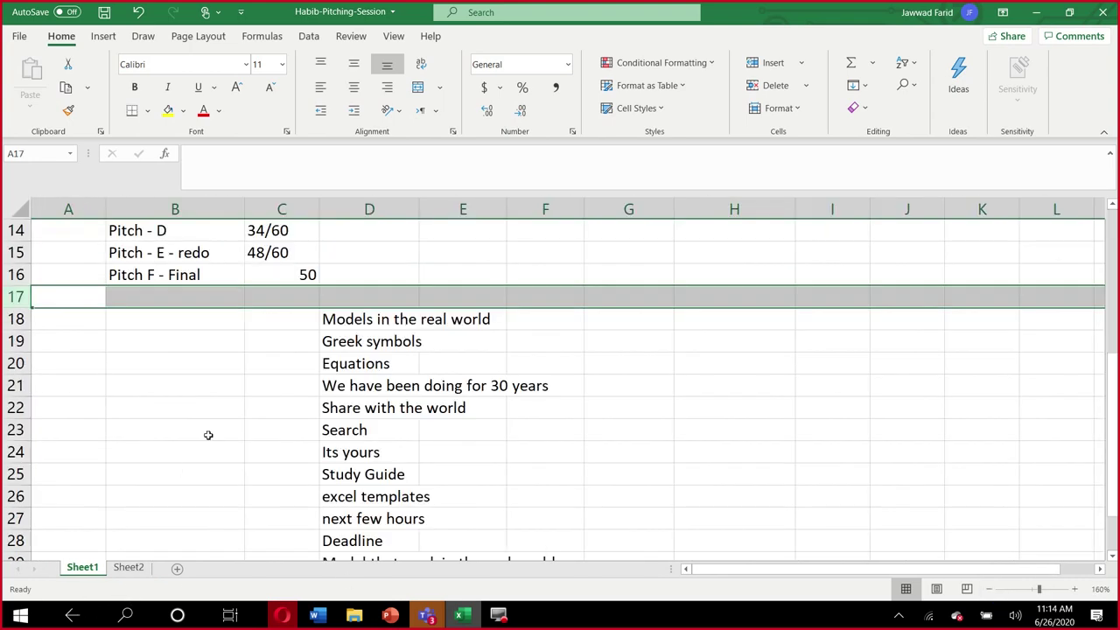
click(368, 255)
key(Up)
key(Up)
key(Up)
key(Up)
key(Up)
key(Up)
key(Up)
key(Up)
key(Up)
key(Up)
key(Up)
key(Up)
key(Up)
key(Up)
key(Down)
key(Down)
key(Down)
key(Down)
key(Down)
key(shift+Down)
key(shift+Down)
key(shift+Down)
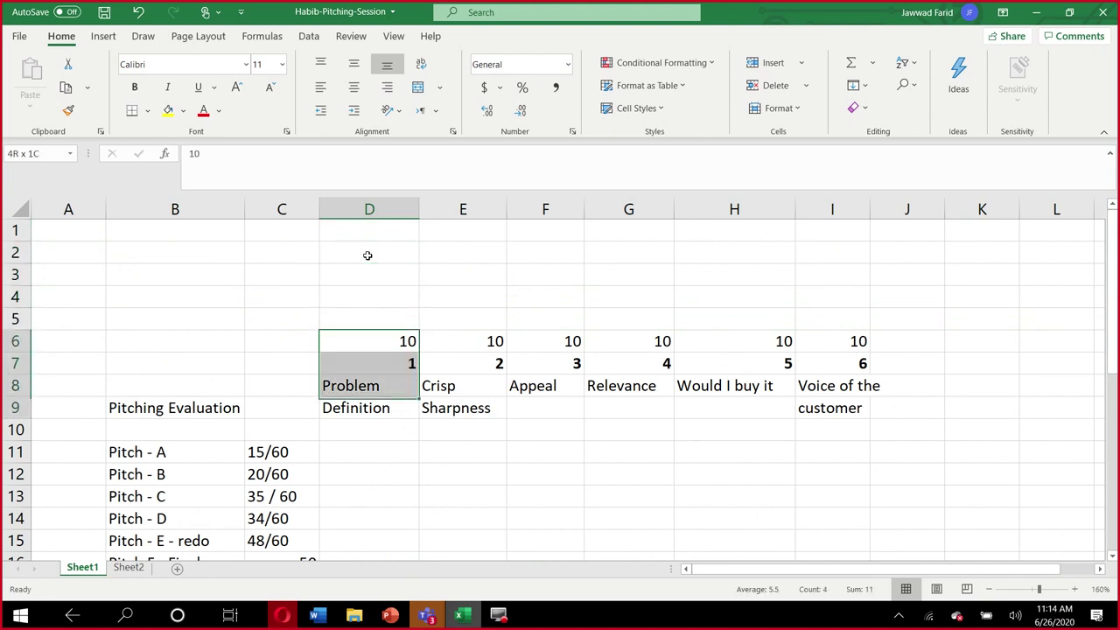
key(shift+Right)
key(shift+Right)
key(shift+Right)
key(shift+Right)
key(shift+Right)
key(shift+Right)
key(shift+Left)
key(ctrl+c)
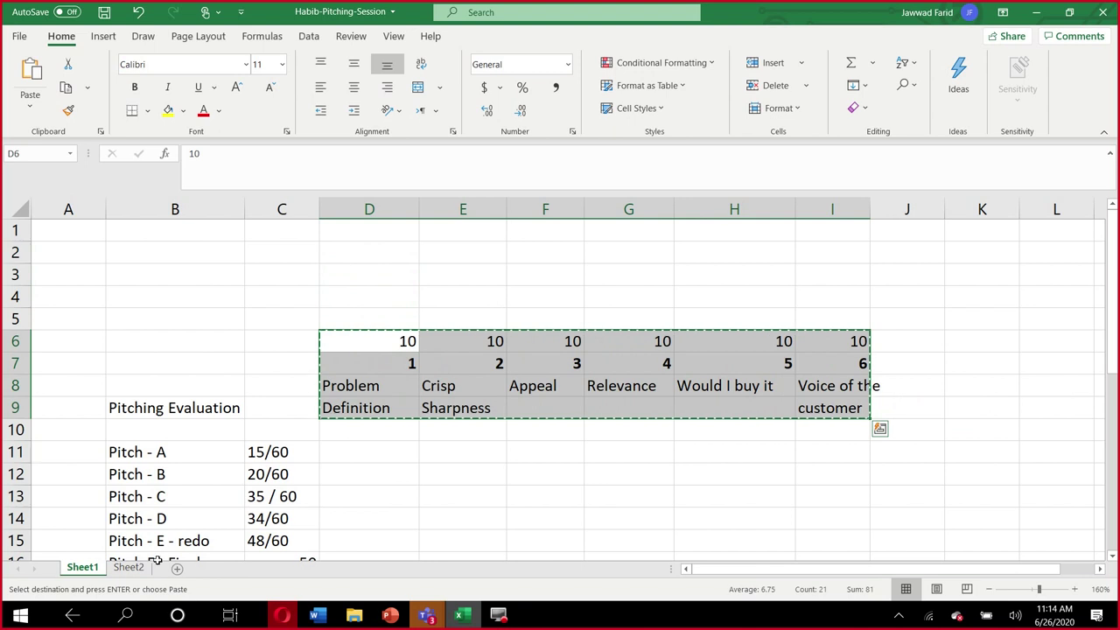
- Paste the copied scoring criteria block into Sheet2, starting in C3
click(129, 568)
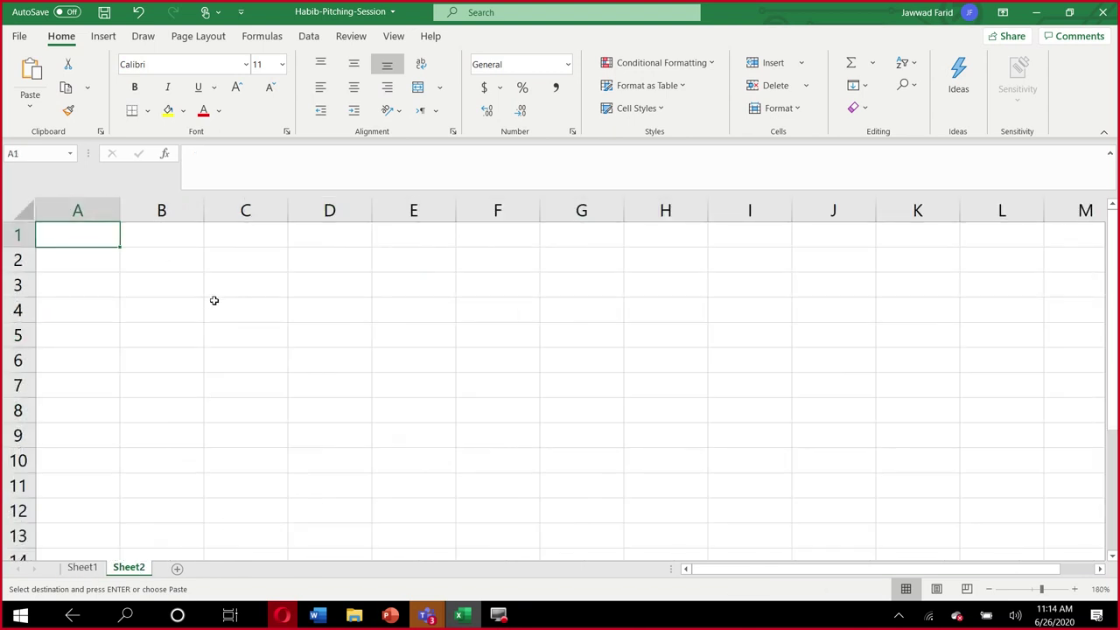
click(252, 295)
key(ctrl+v)
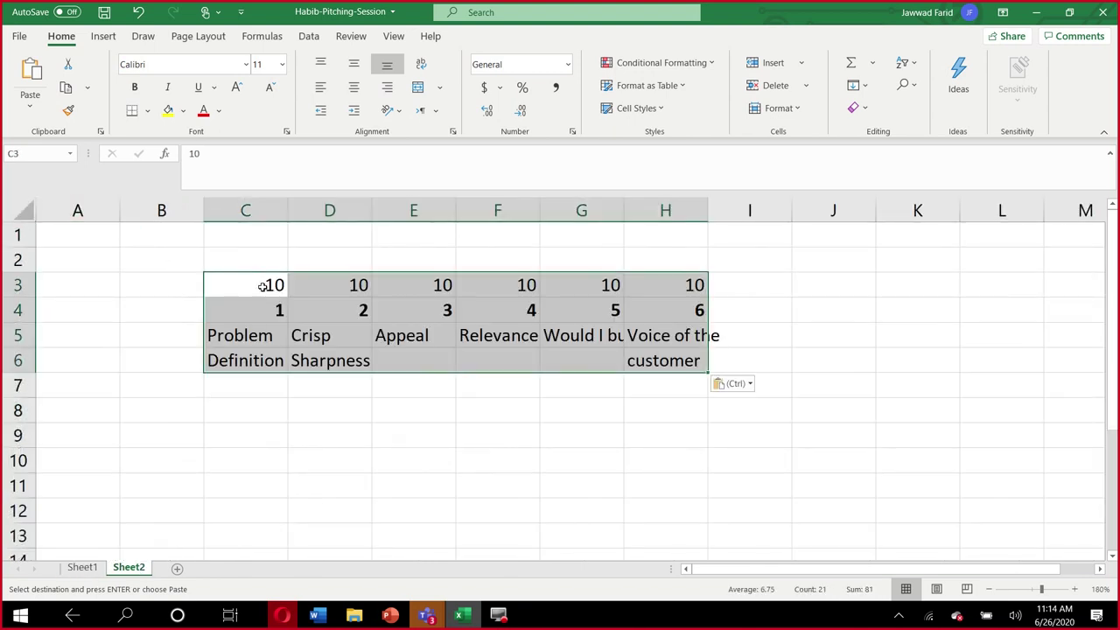
- Adjust the widths of columns C to H on Sheet2 so that each criterion heading fits with room to spare
double_click(299, 216)
drag(382, 218, 385, 218)
double_click(466, 218)
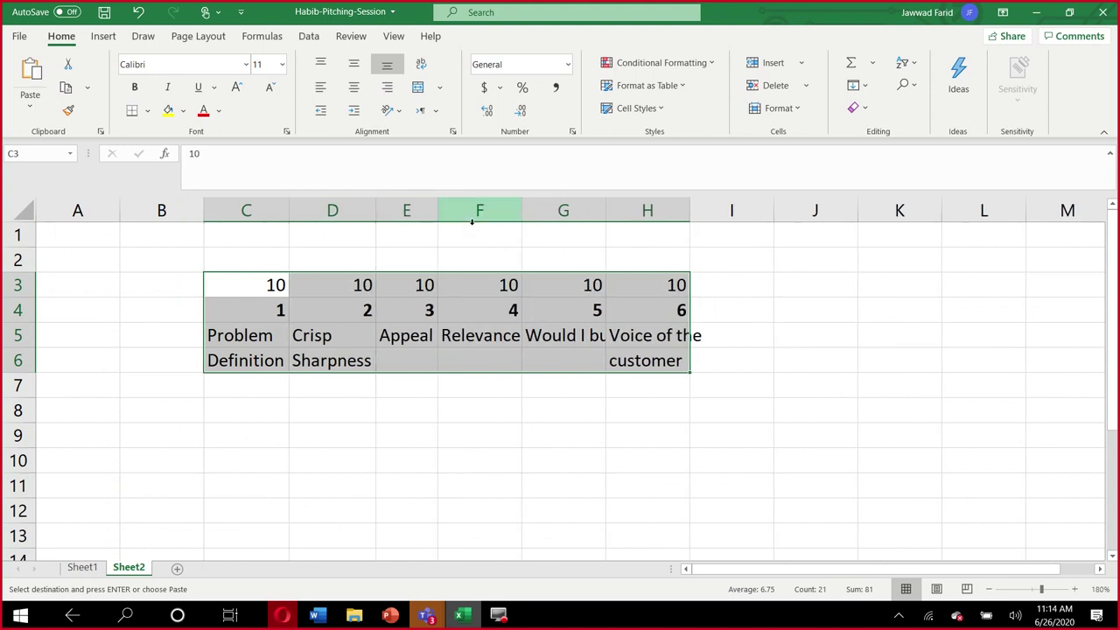
drag(439, 221, 475, 219)
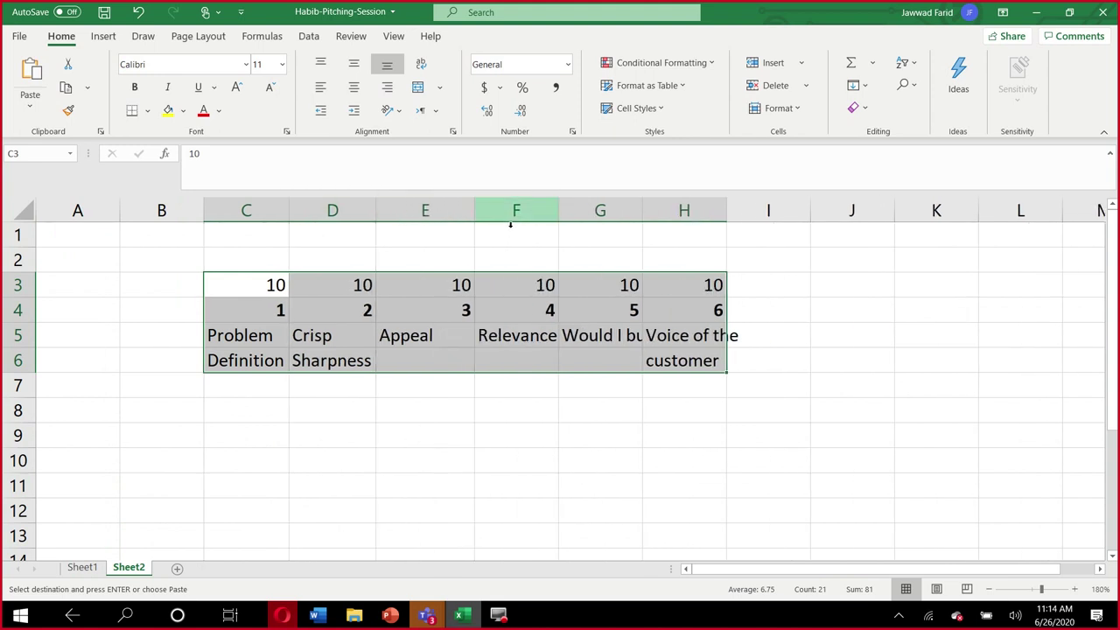
drag(557, 220, 578, 218)
drag(663, 219, 732, 220)
drag(817, 220, 896, 219)
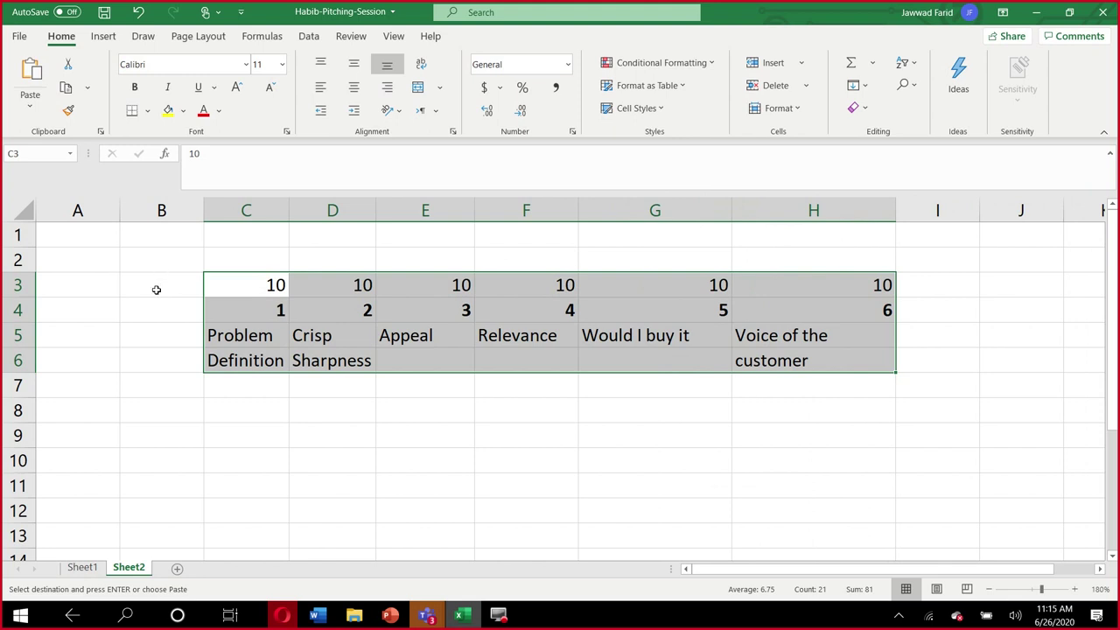
drag(290, 219, 322, 219)
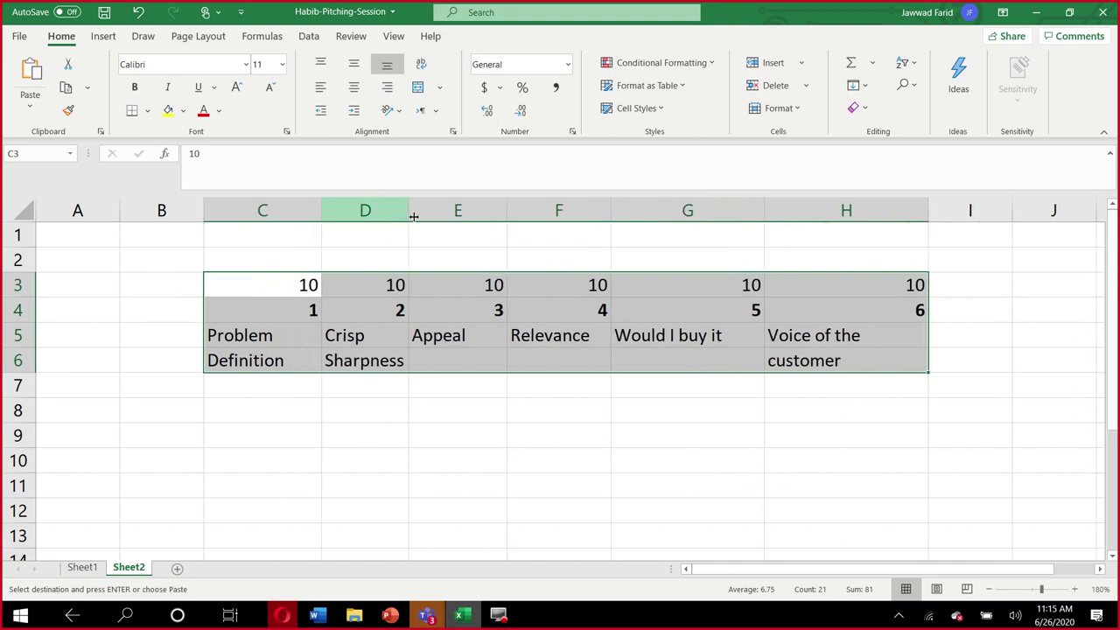
drag(407, 210, 431, 214)
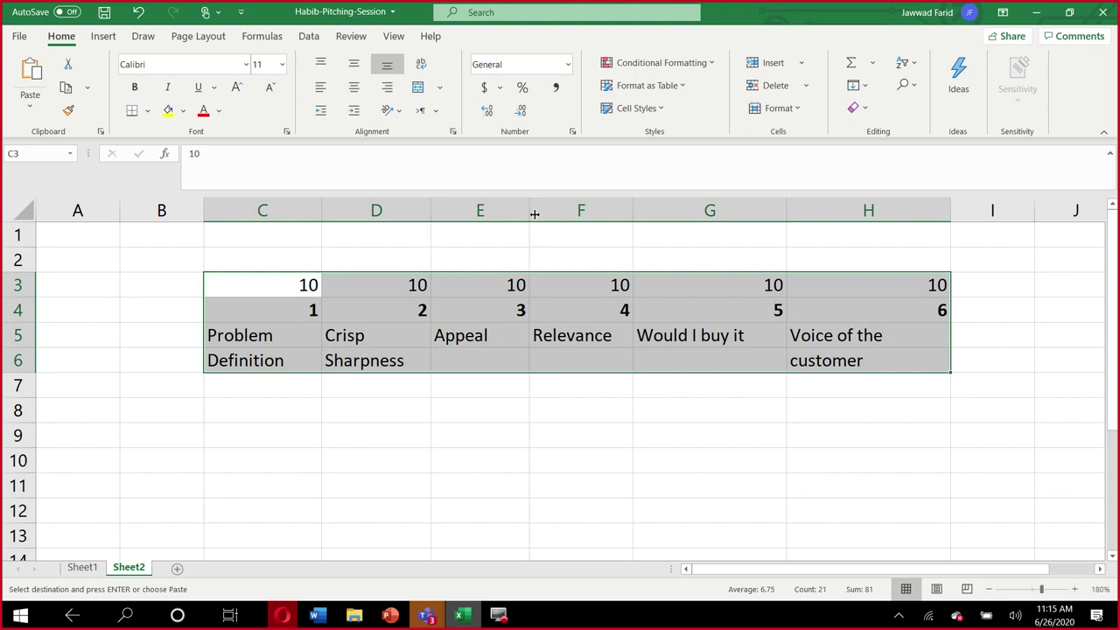
key(Escape)
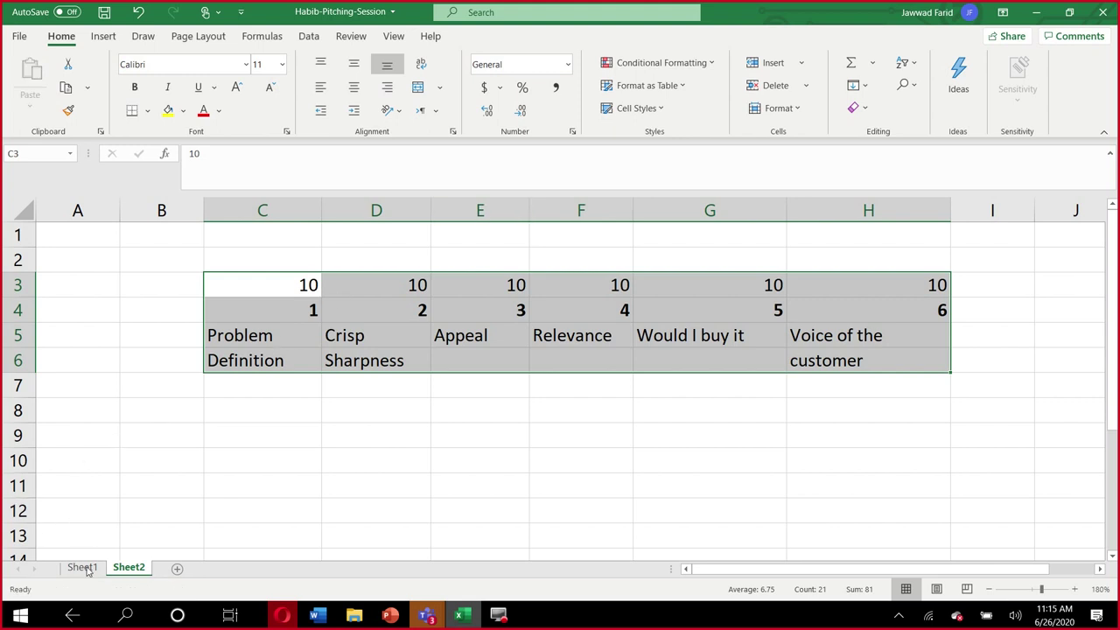
- Make the Pitch F - Final label and its score in B16:C16 on Sheet1 bold
click(82, 567)
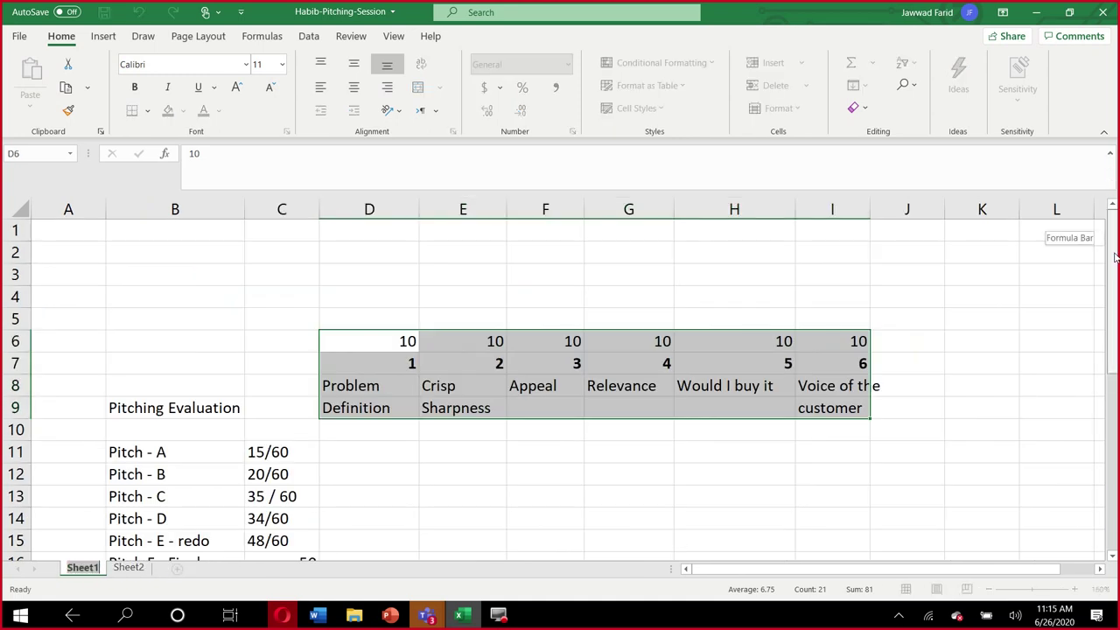
scroll(1114, 256, down, 2)
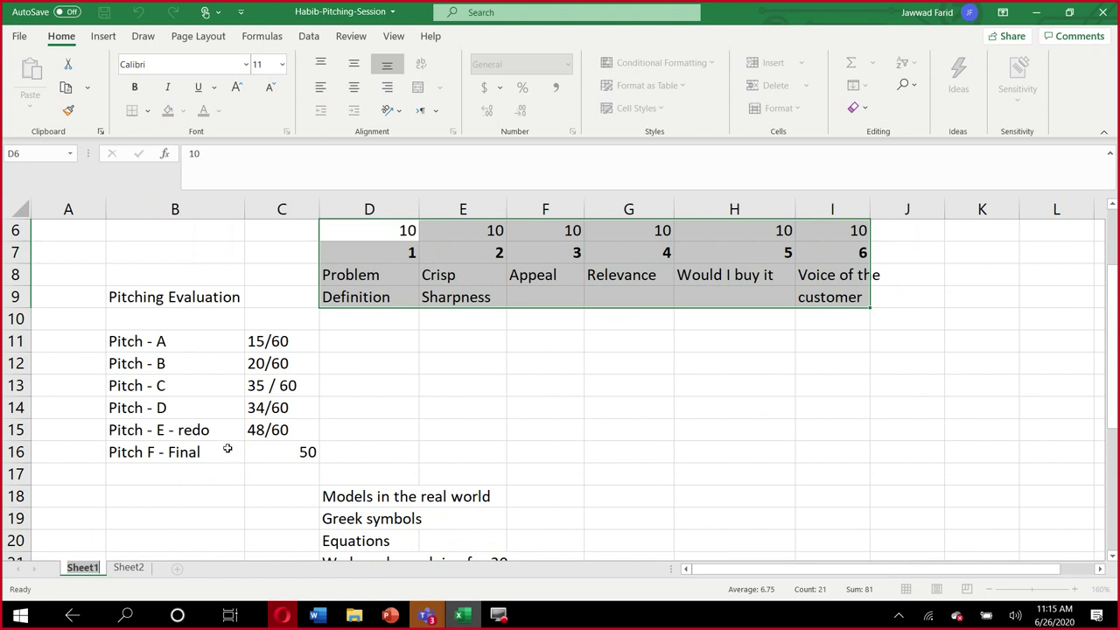
drag(228, 448, 297, 459)
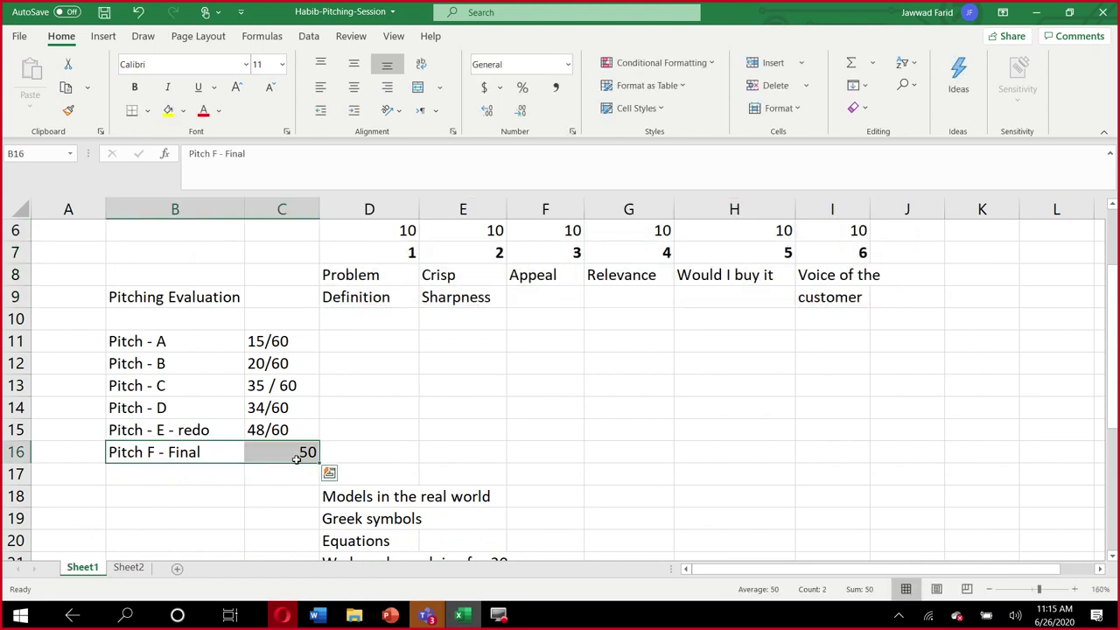
key(ctrl+b)
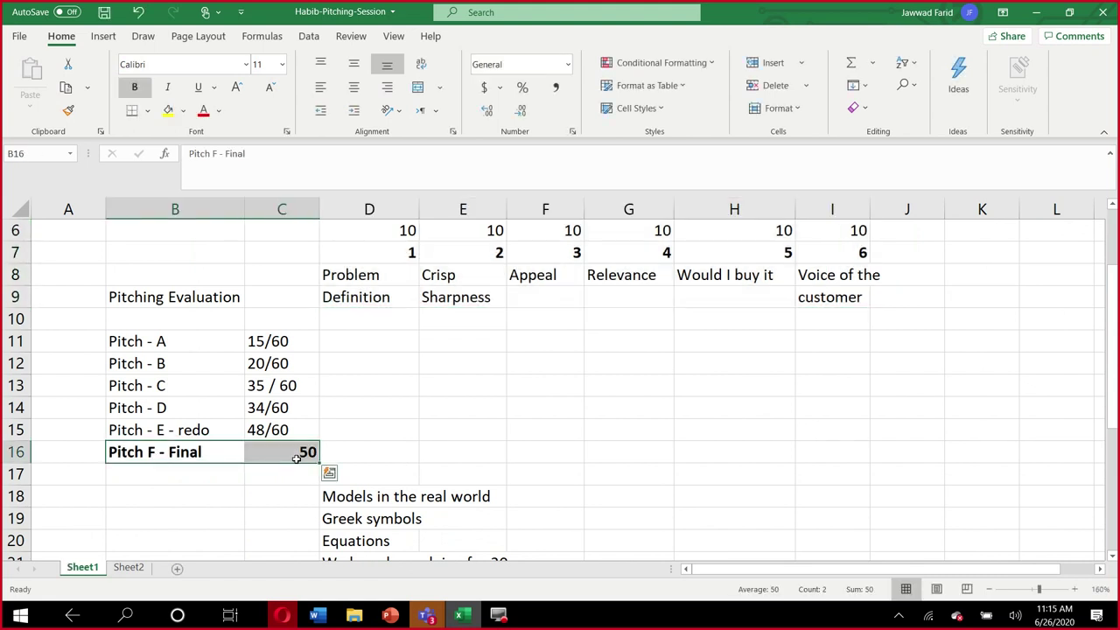
click(356, 505)
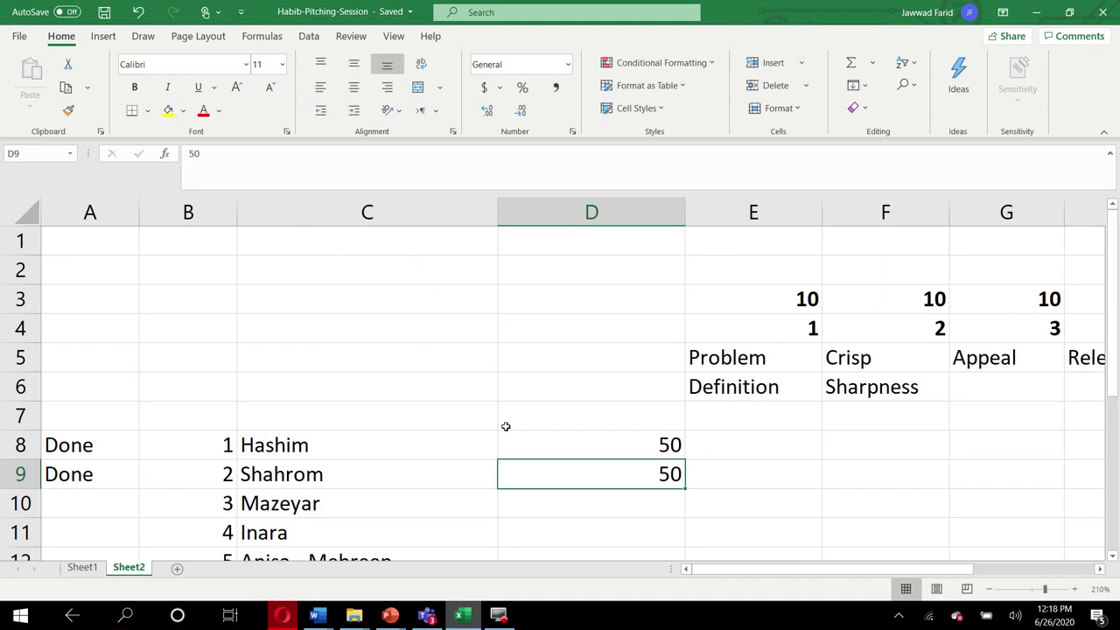